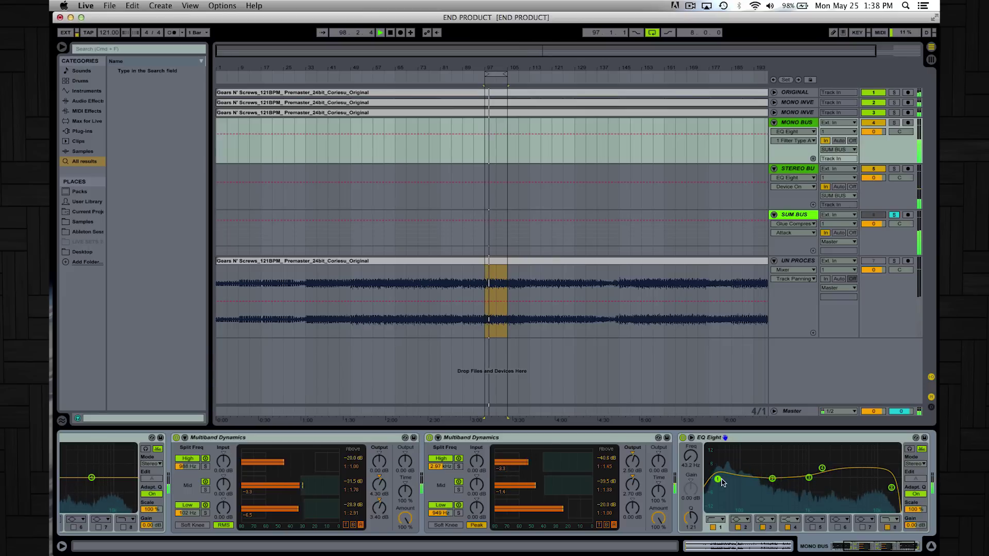
Retune the MONO BUS EQ Eight's second band to a cut of about -1.86 dB at 269 Hz and adjust its Q.
left_click_drag(688, 522, 687, 507)
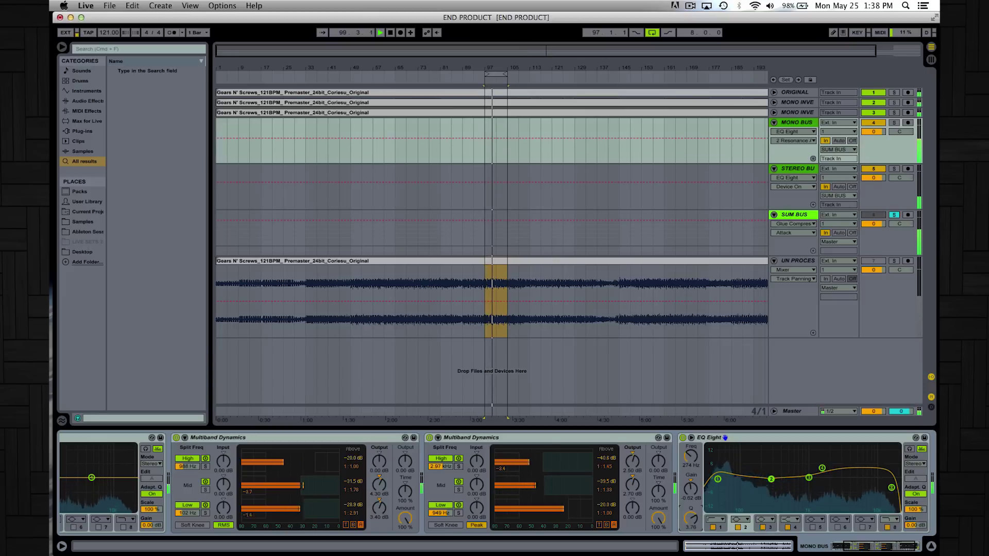
left_click_drag(773, 473, 771, 474)
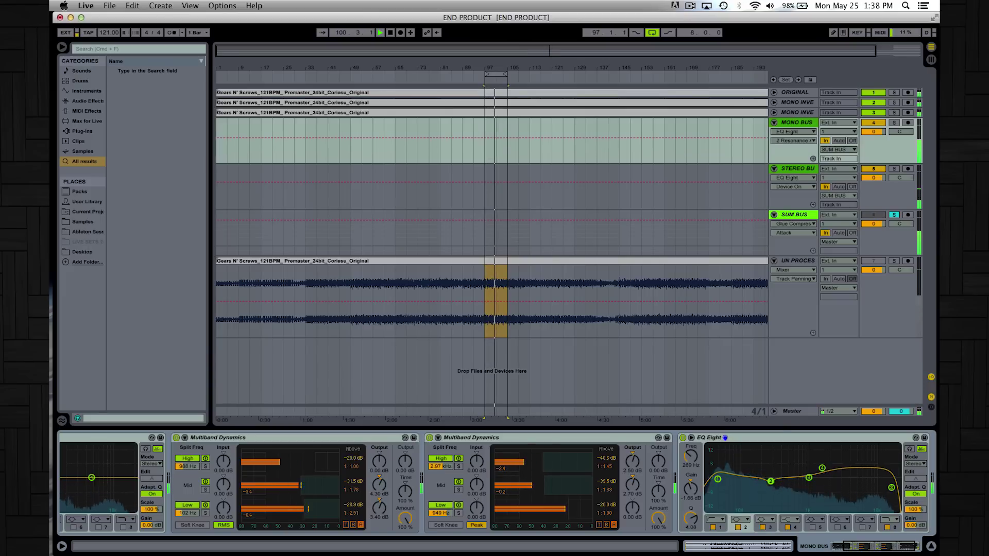
left_click_drag(691, 519, 691, 520)
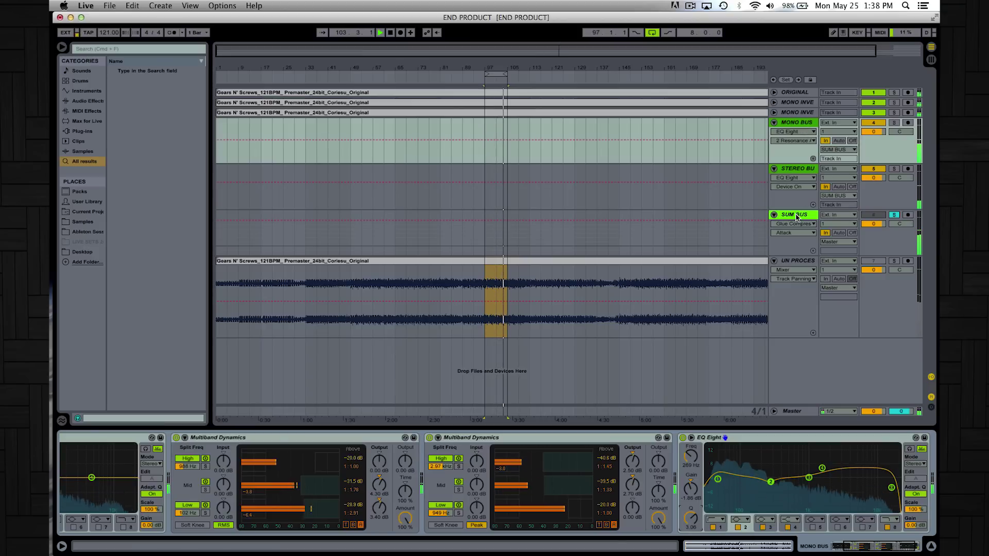
Add a Saturator after the two Glue Compressors on the SUM BUS.
left_click(796, 217)
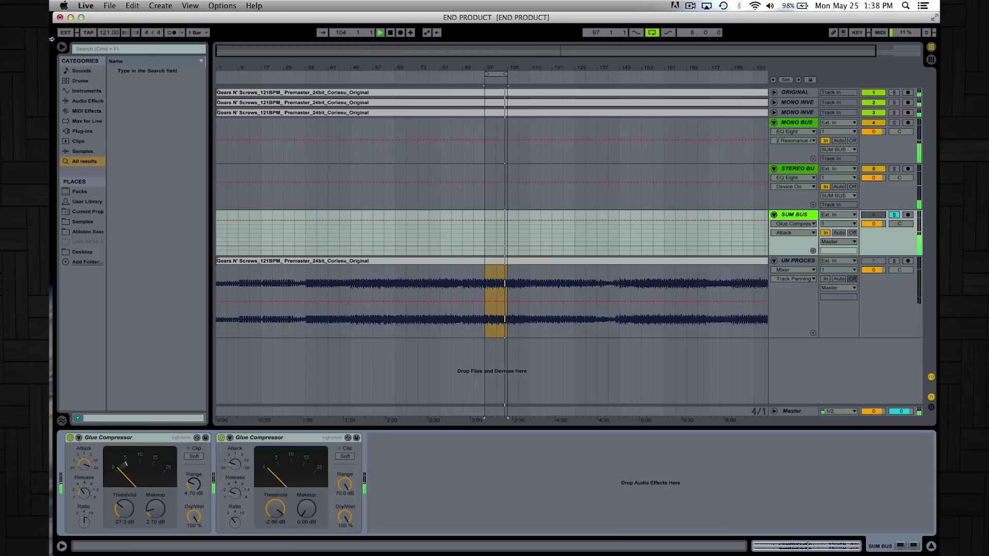
left_click(127, 49)
type("Satura")
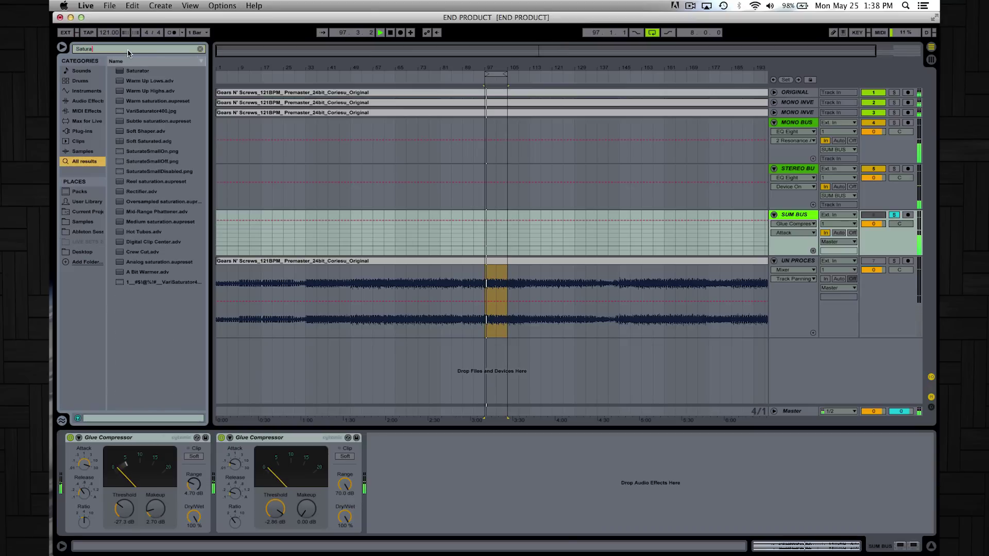
double_click(131, 71)
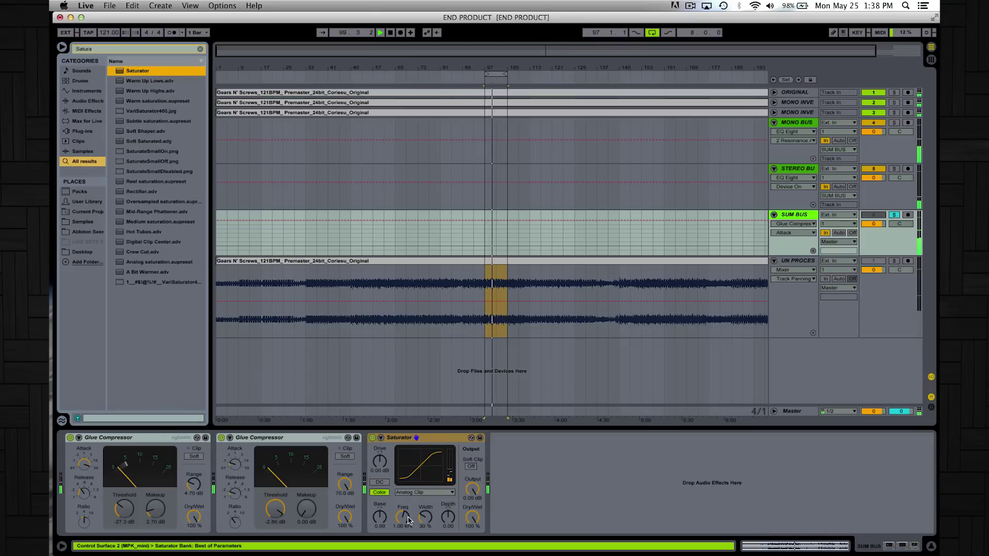
Set the Saturator's color frequency to about 87.5 Hz and its width to 11 %.
left_click_drag(404, 517, 404, 546)
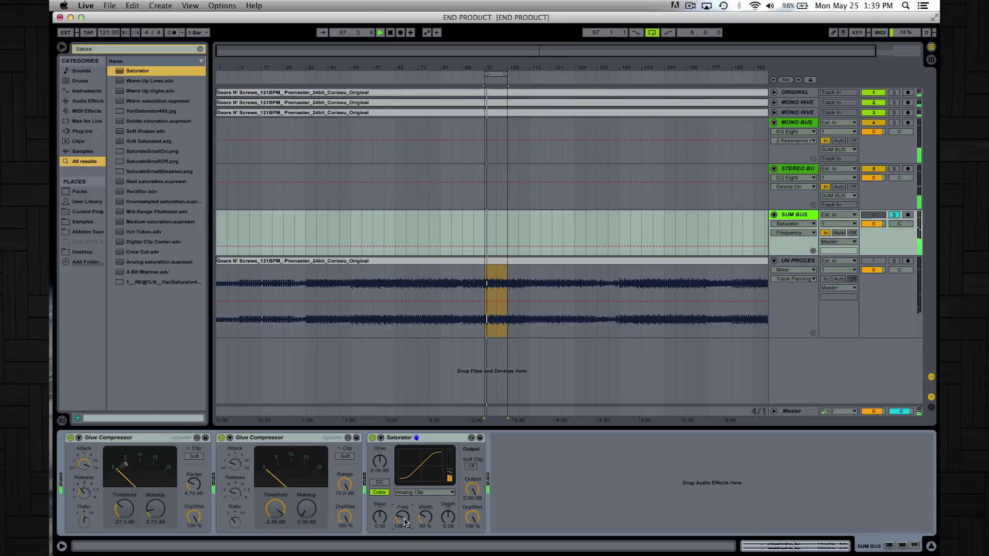
left_click_drag(400, 520, 401, 530)
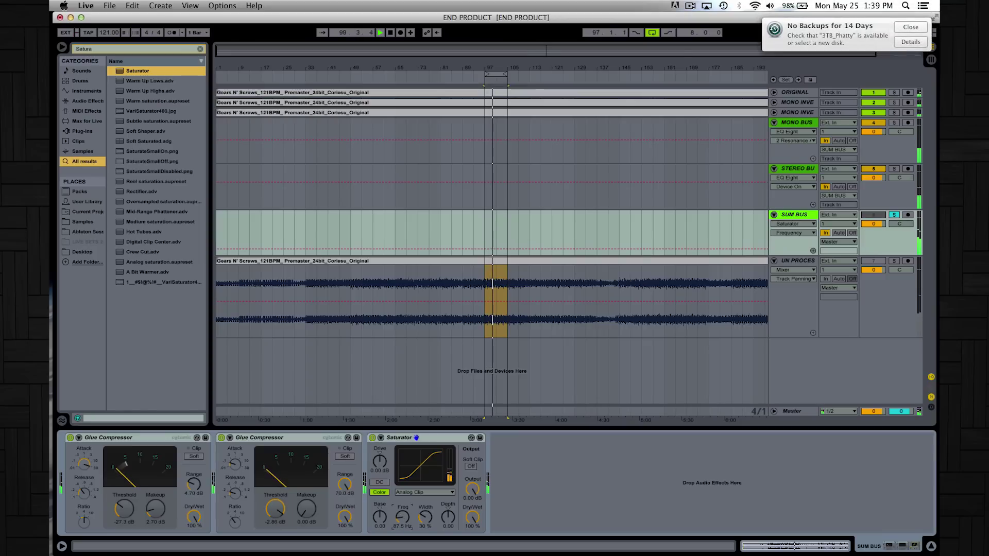
left_click(910, 27)
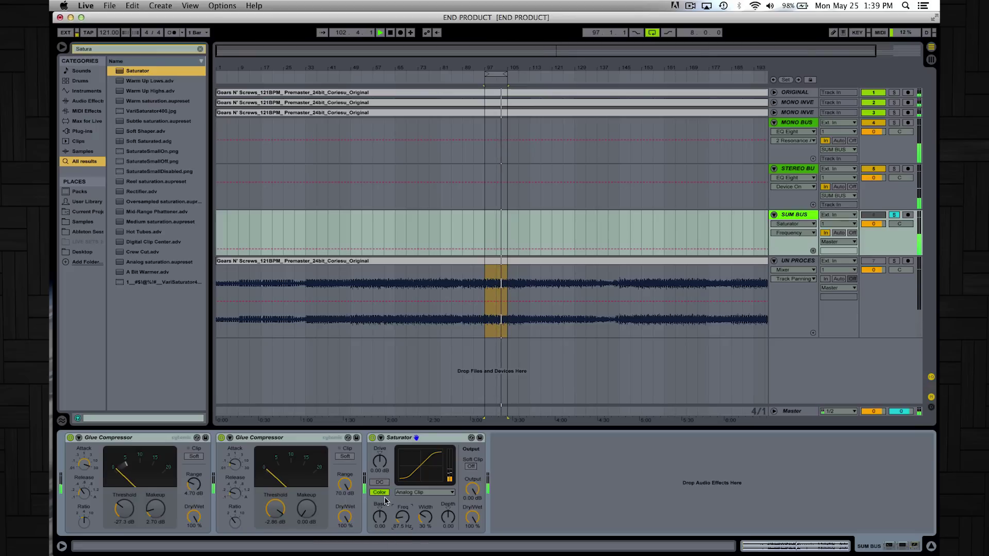
left_click_drag(426, 516, 425, 531)
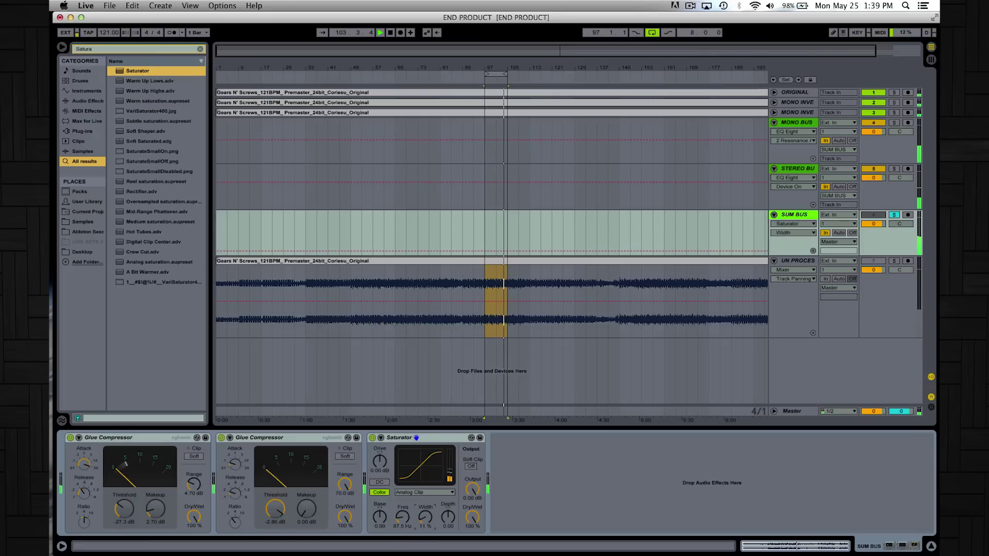
Balance the gain with Saturator drive at 8.00 dB, its output at -6.29 dB, and the second Glue Compressor's makeup at about 1.90 dB.
left_click_drag(381, 468, 381, 444)
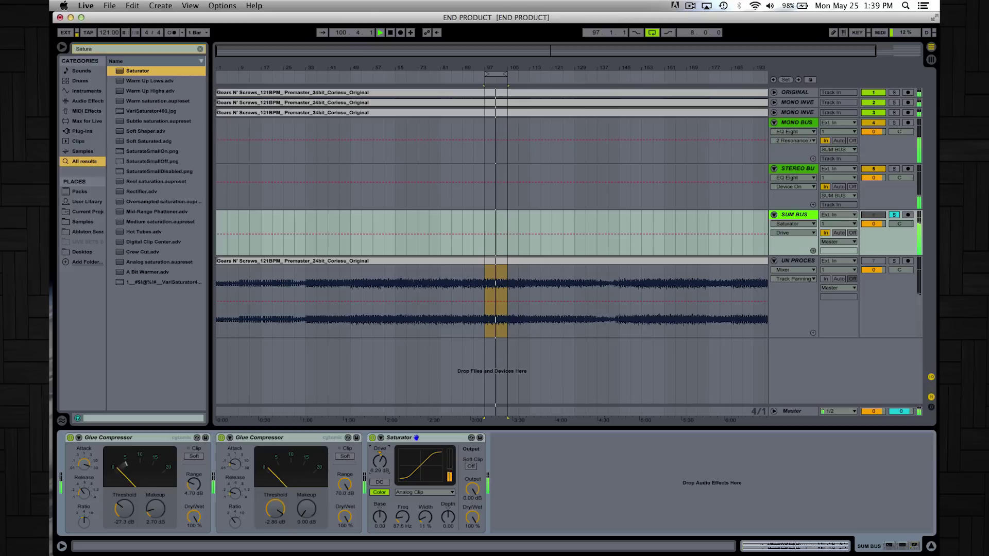
left_click_drag(306, 509, 307, 498)
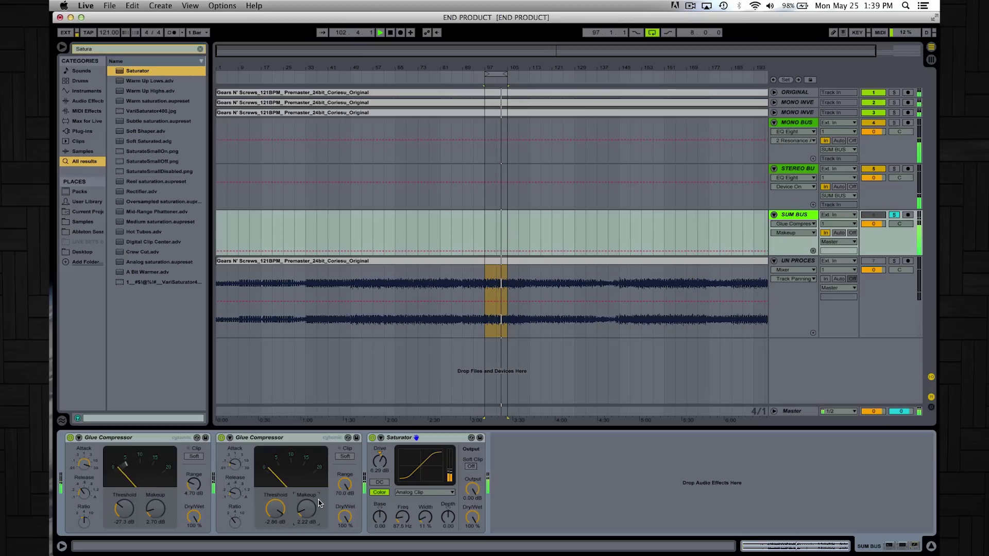
left_click_drag(472, 490, 472, 498)
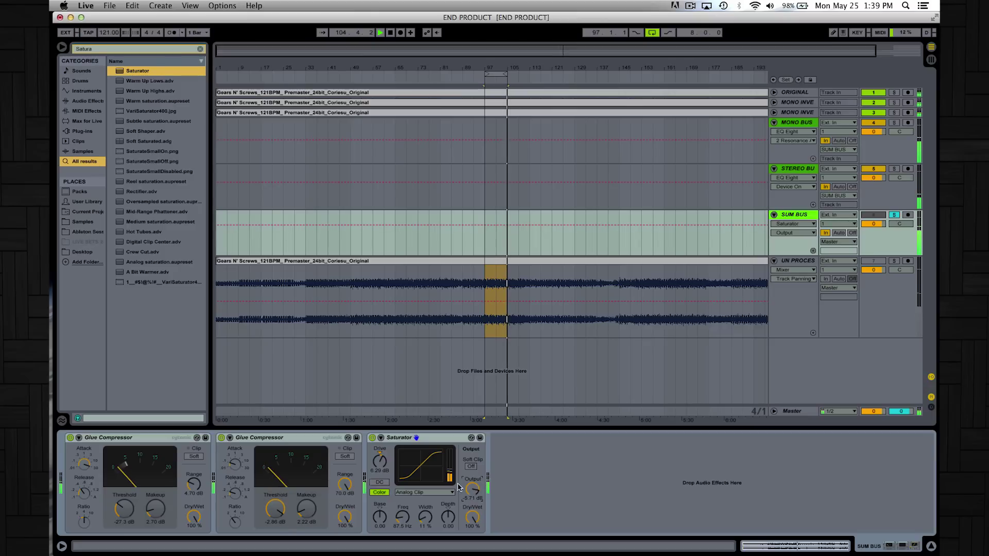
left_click_drag(379, 461, 379, 453)
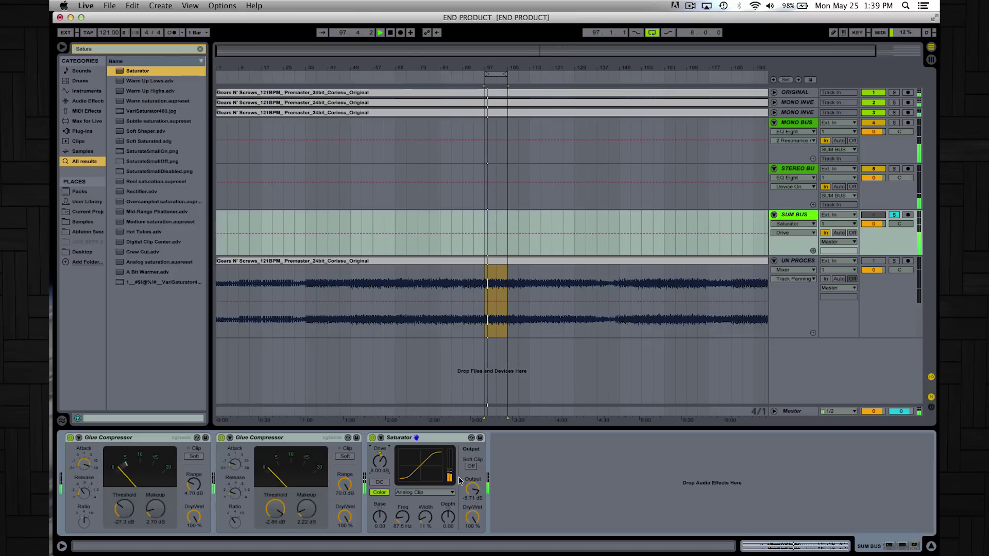
left_click_drag(472, 490, 472, 491)
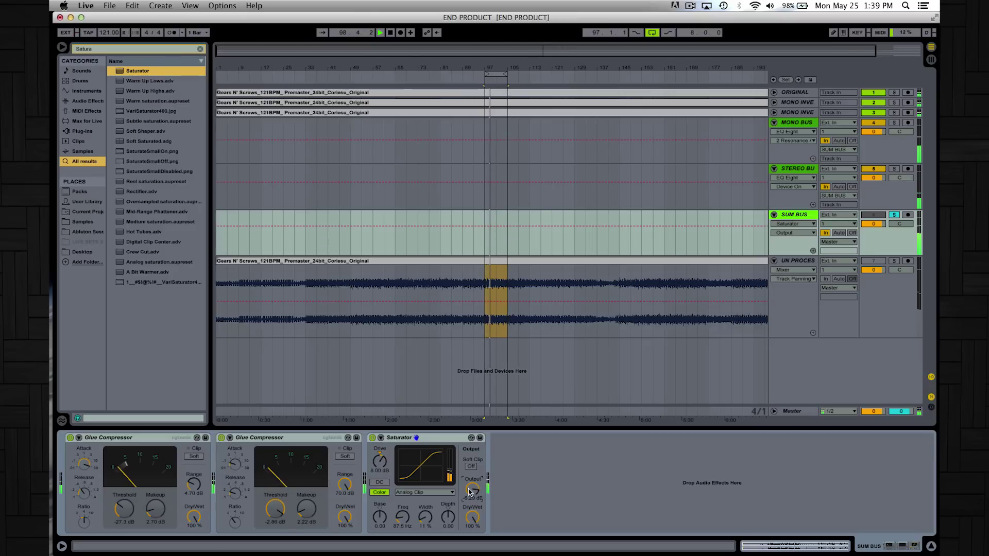
left_click_drag(307, 509, 306, 513)
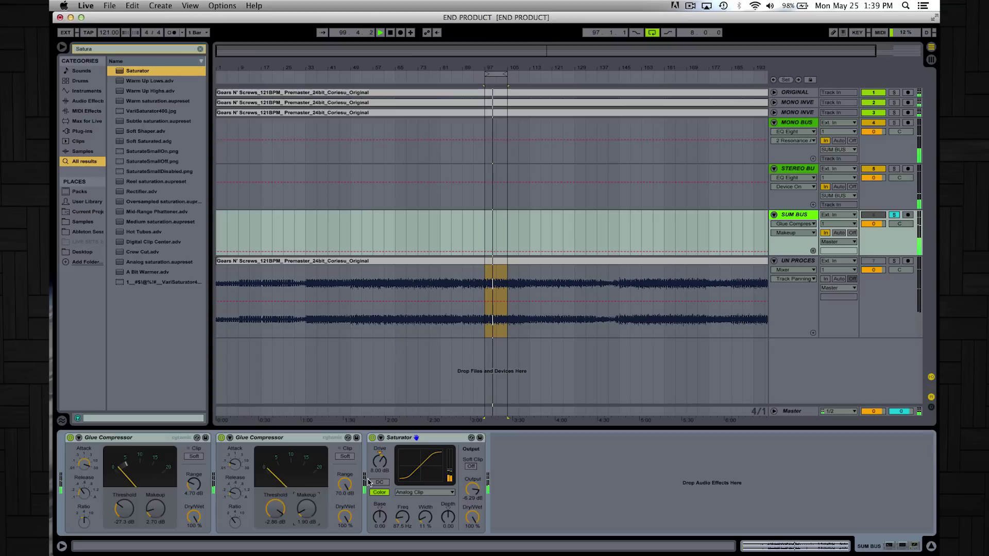
Compare the SUM BUS sound with the Saturator bypassed and active, leaving it active.
left_click(372, 437)
left_click(371, 437)
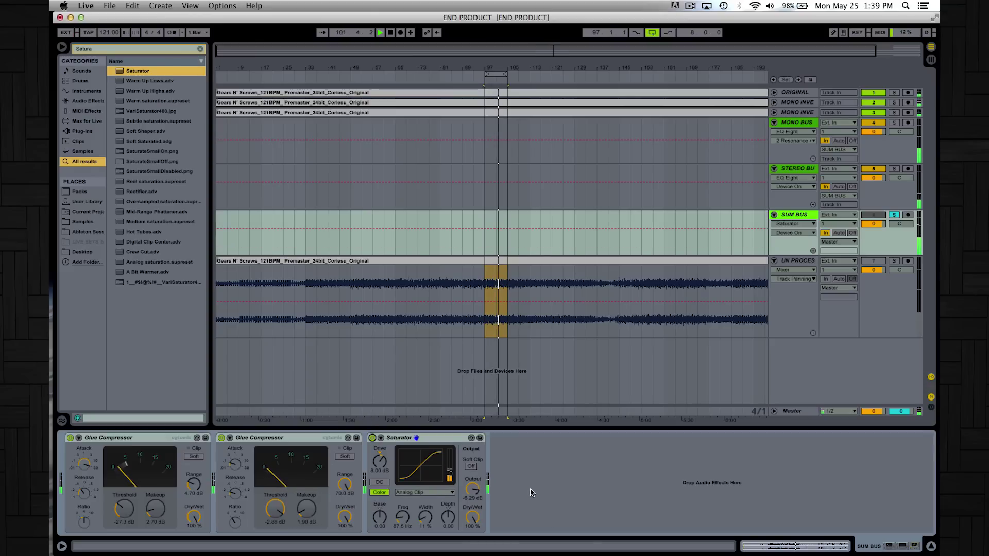
left_click(372, 438)
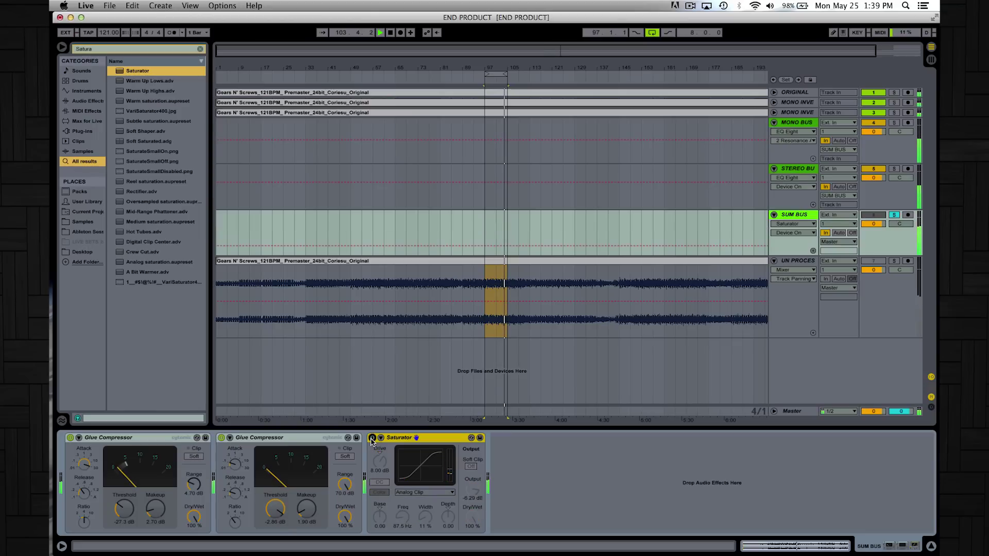
left_click(371, 438)
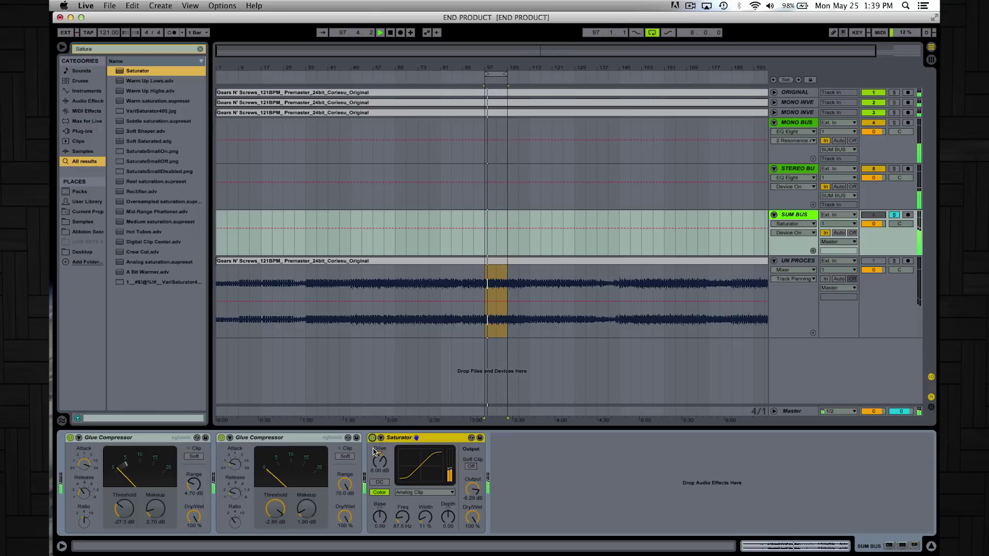
Lower the first Glue Compressor's threshold to about -28.3 dB and recheck the sound with the Saturator bypassed and active.
left_click_drag(123, 508, 124, 513)
left_click(373, 438)
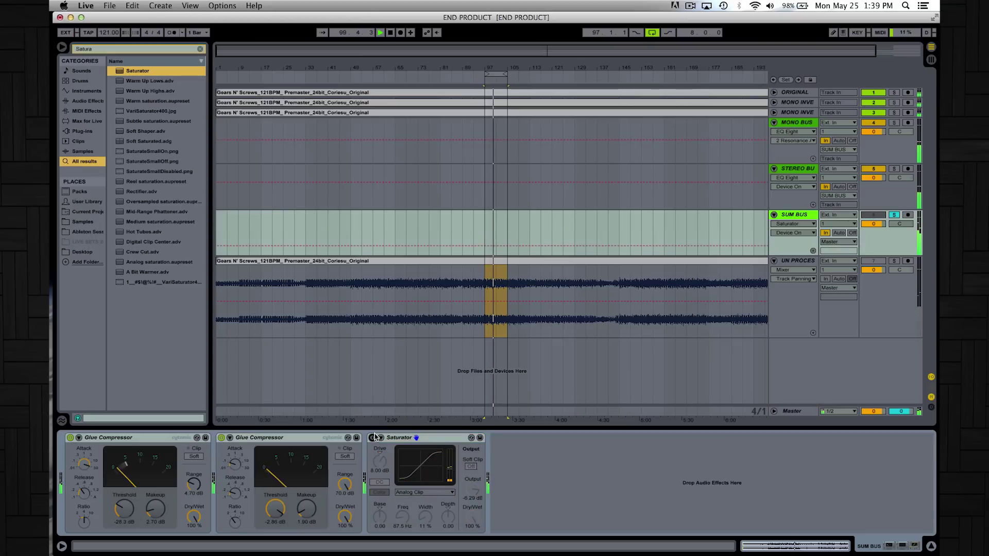
left_click(372, 437)
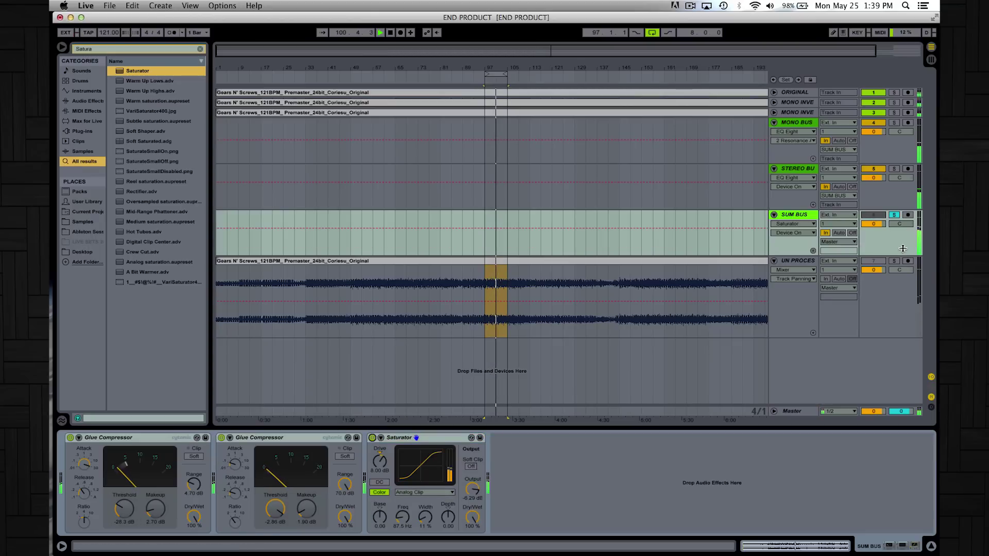
Solo the UN PROCESSED track and add a Limiter with about 10.7 dB of gain to it.
left_click(895, 260)
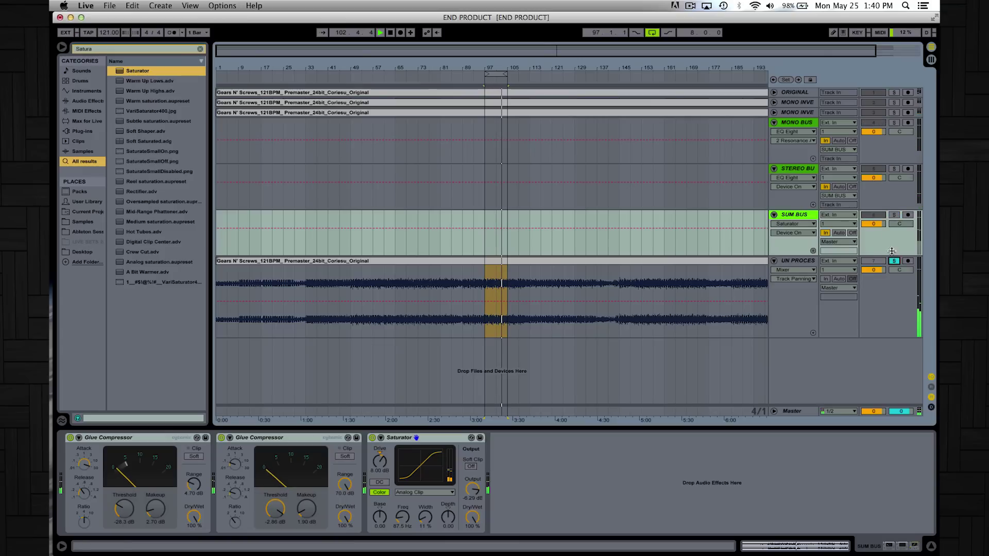
key("space")
key("Down")
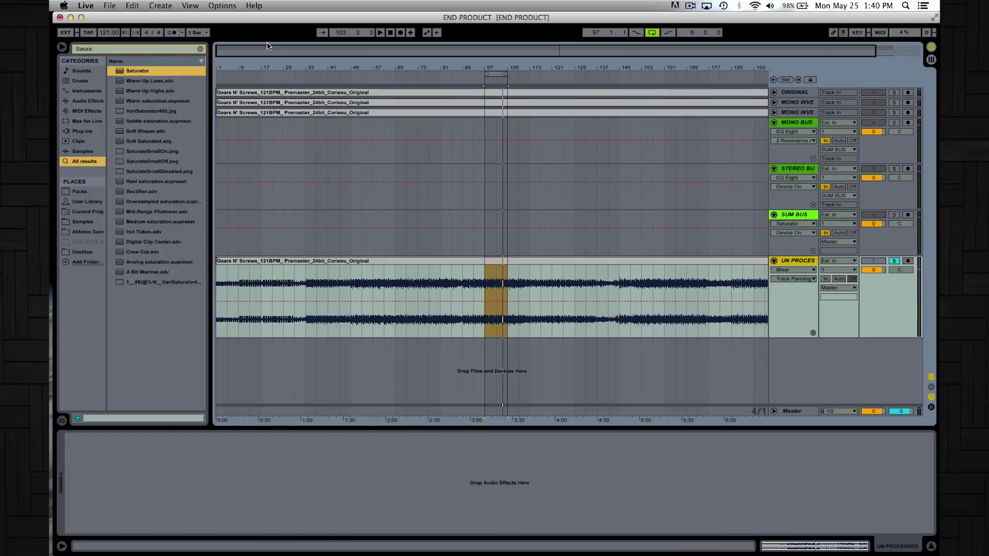
left_click(198, 48)
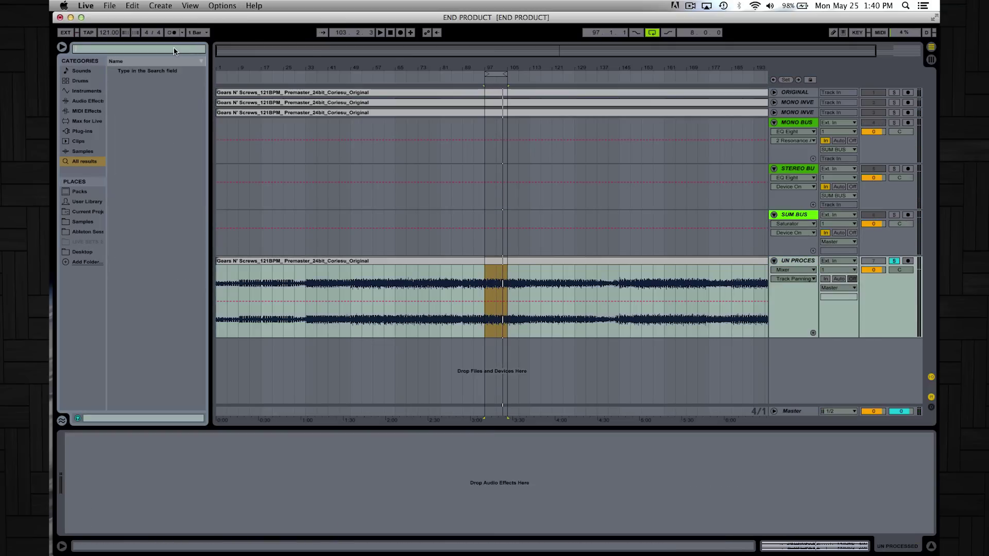
type("limi")
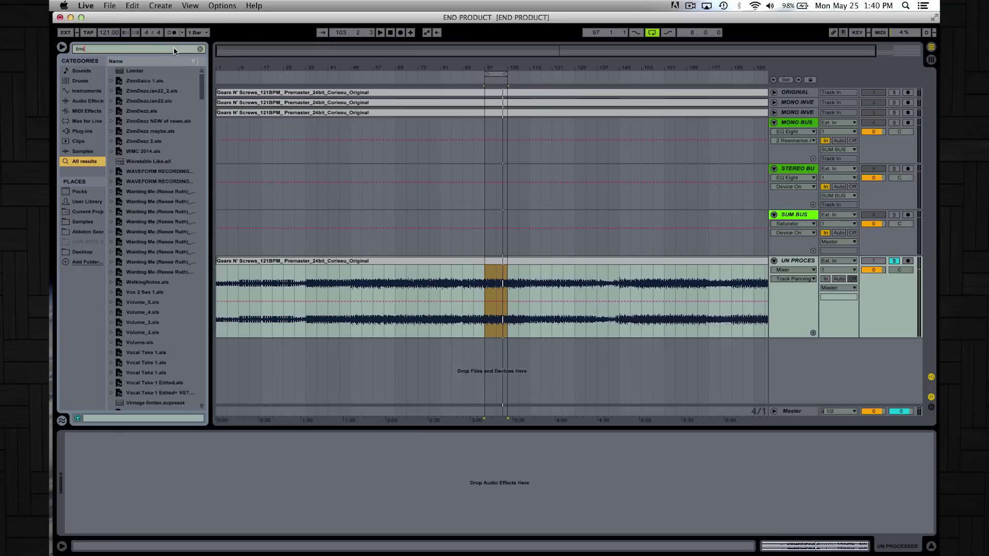
double_click(139, 70)
key("space")
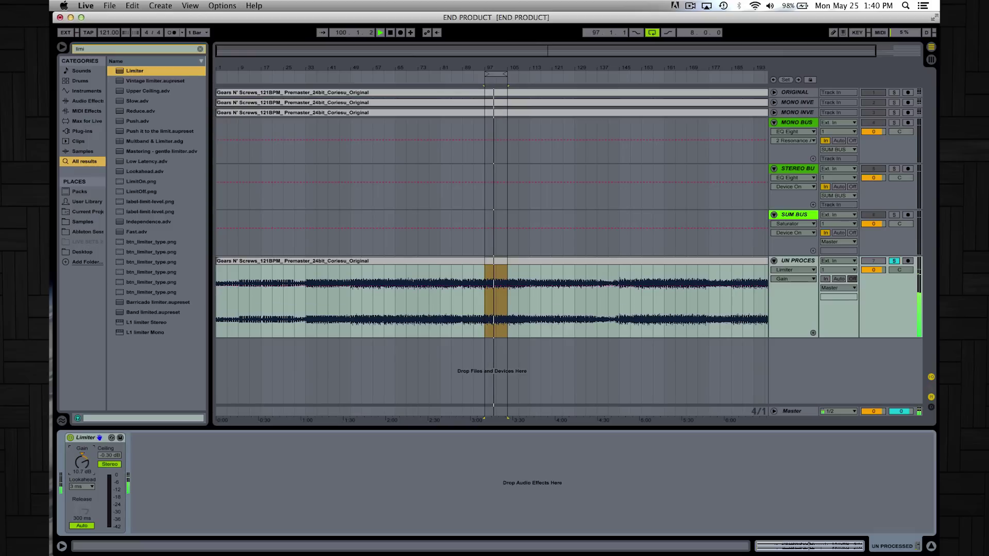
Level-match the UN PROCESSED track by setting its Limiter gain to about 7.68 dB and alternating solo with the SUM BUS, ending on SUM BUS.
left_click(894, 215)
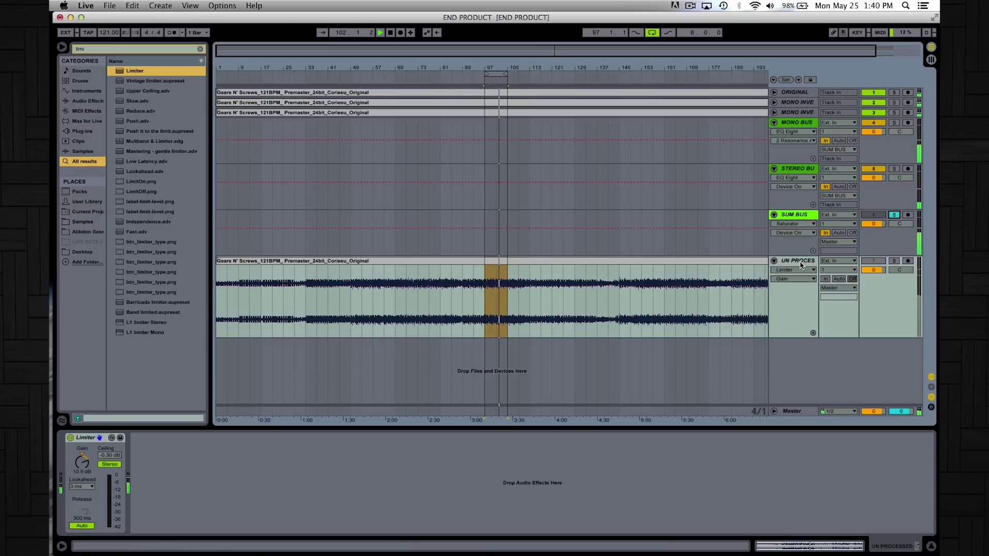
left_click_drag(82, 461, 82, 477)
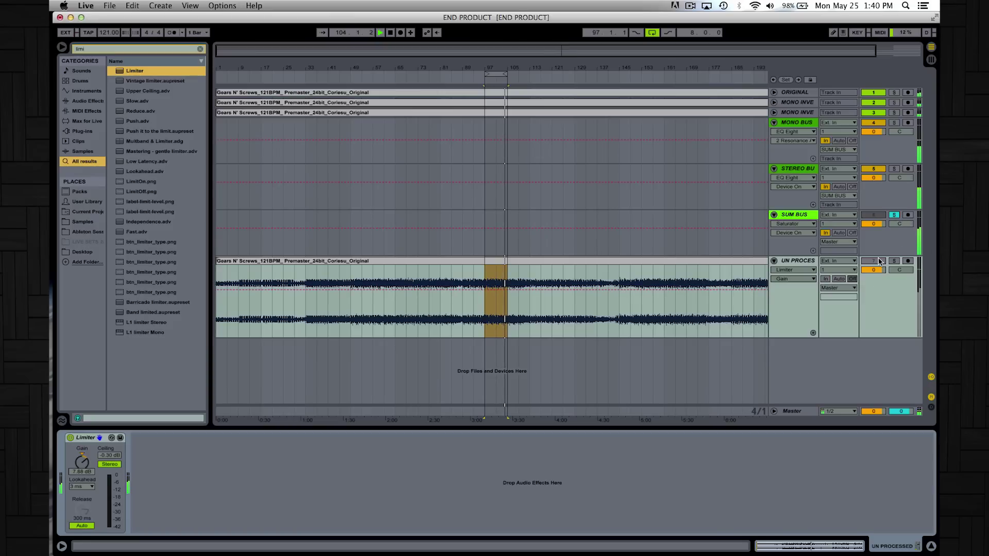
left_click(894, 262)
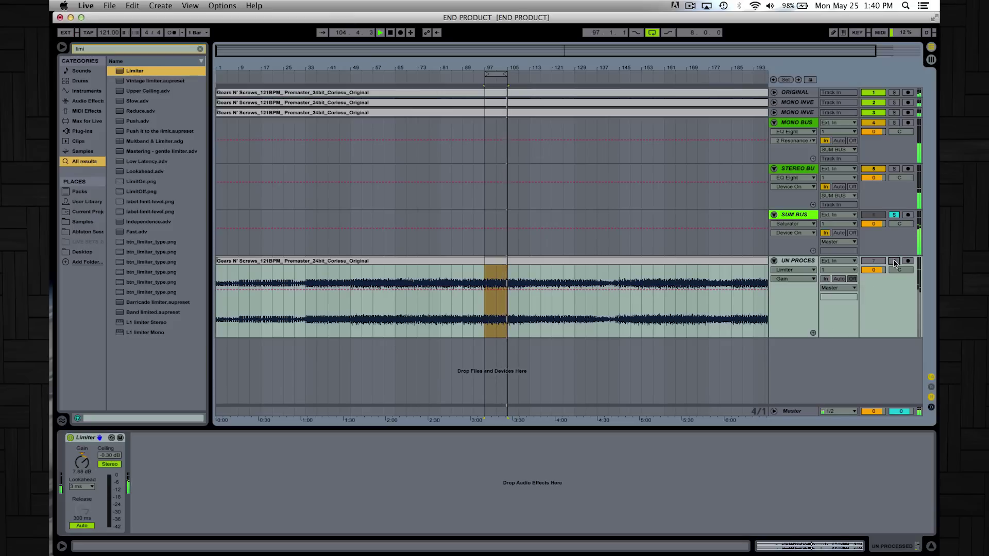
left_click(895, 215)
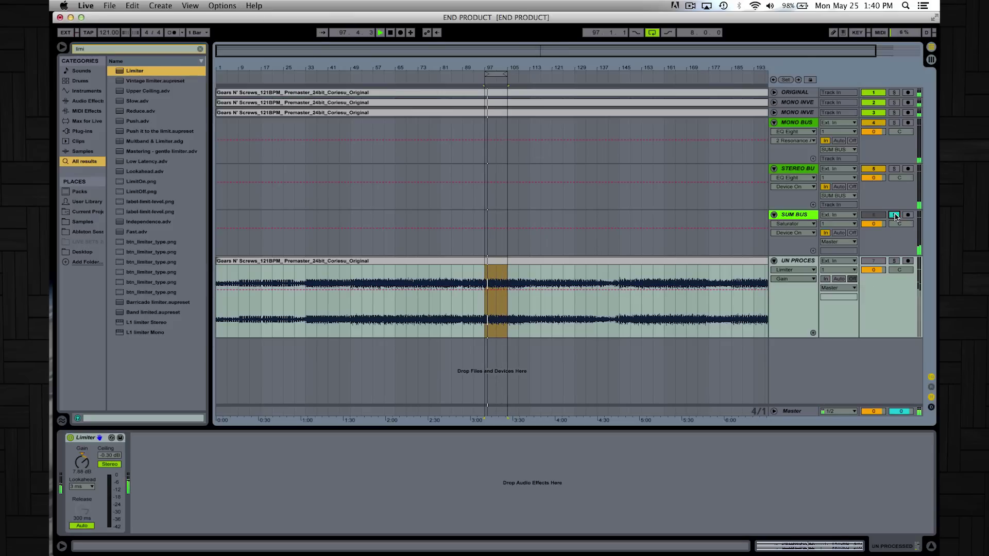
left_click(894, 262)
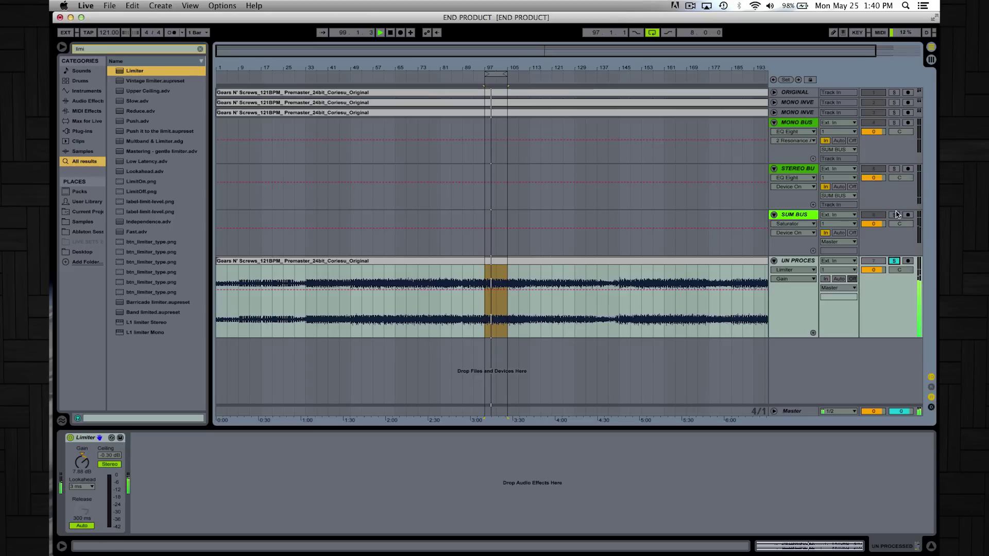
left_click(895, 215)
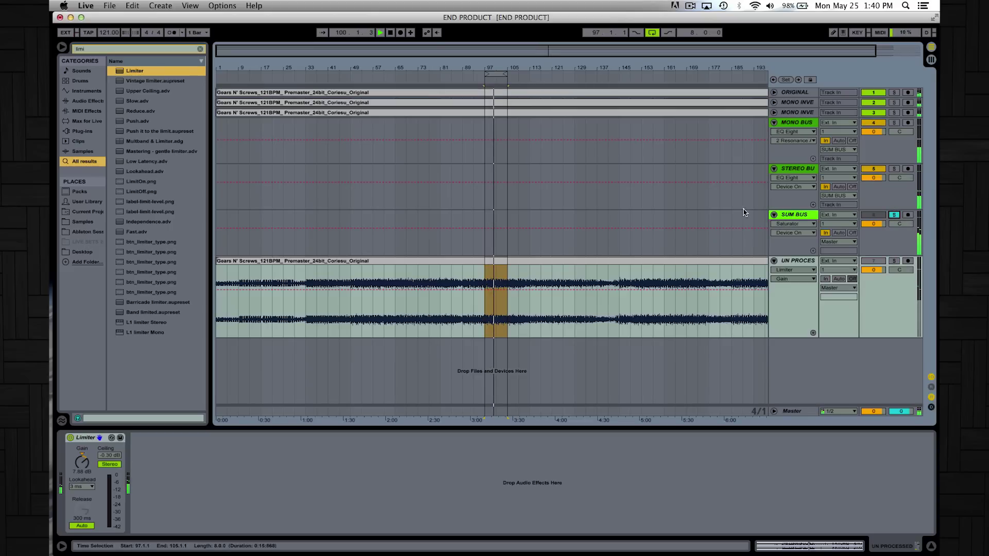
In the MONO BUS's first Multiband Dynamics, raise the low band's output gain and slightly lower the mid band's, both to about 4 dB.
left_click(790, 214)
left_click(796, 142)
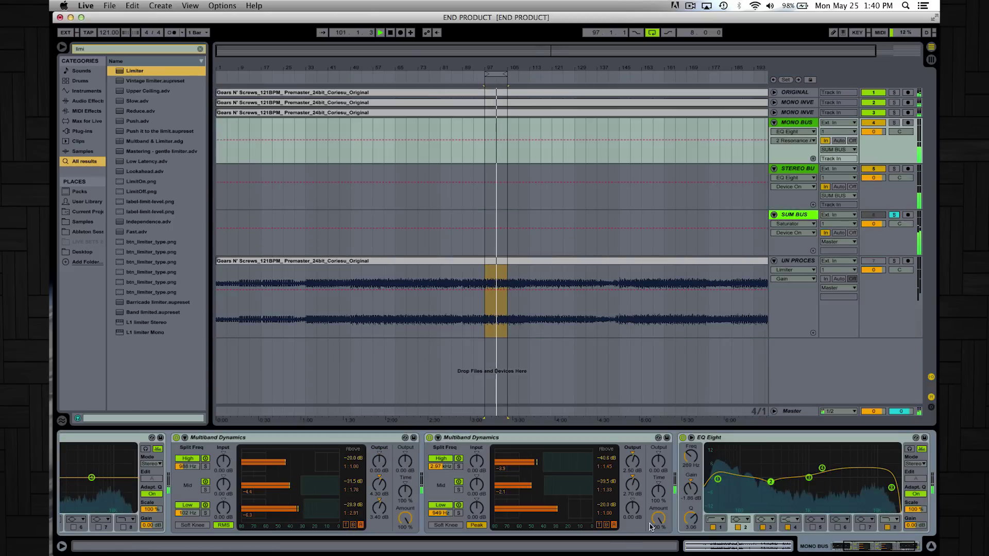
left_click_drag(382, 515, 381, 513)
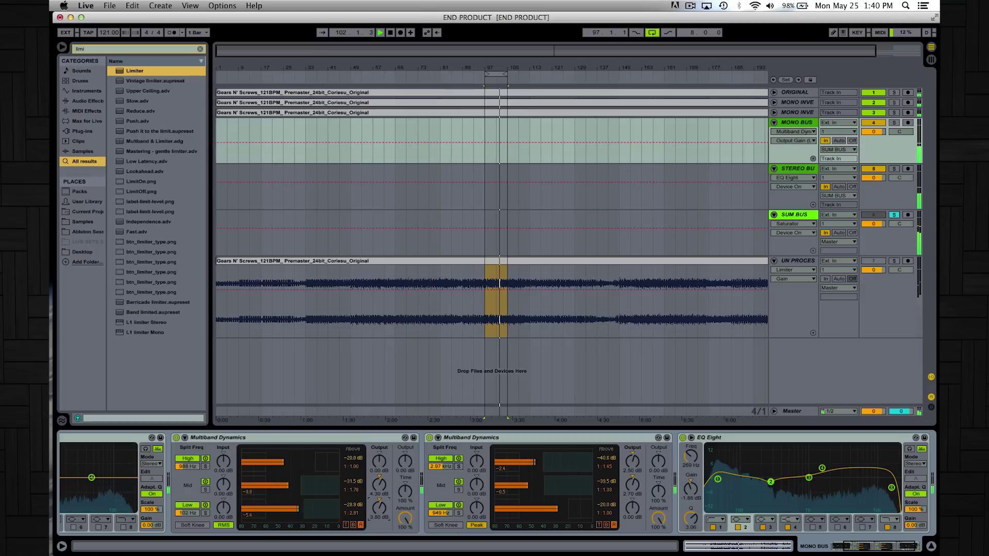
left_click_drag(379, 484, 381, 491)
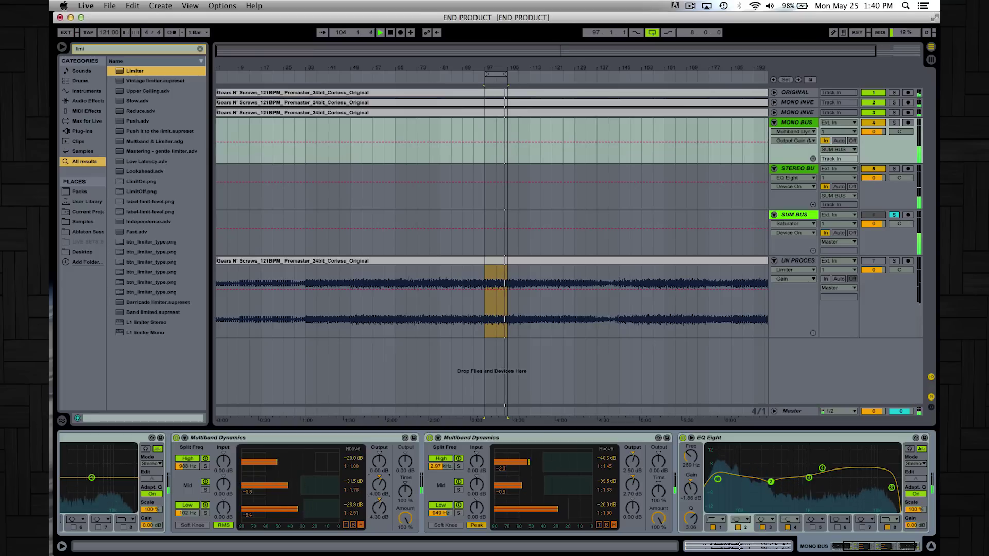
Compare the UN PROCESSED track against SUM BUS, and raise the mid-band release of MONO BUS's first Multiband Dynamics to about 213 ms.
left_click(893, 261)
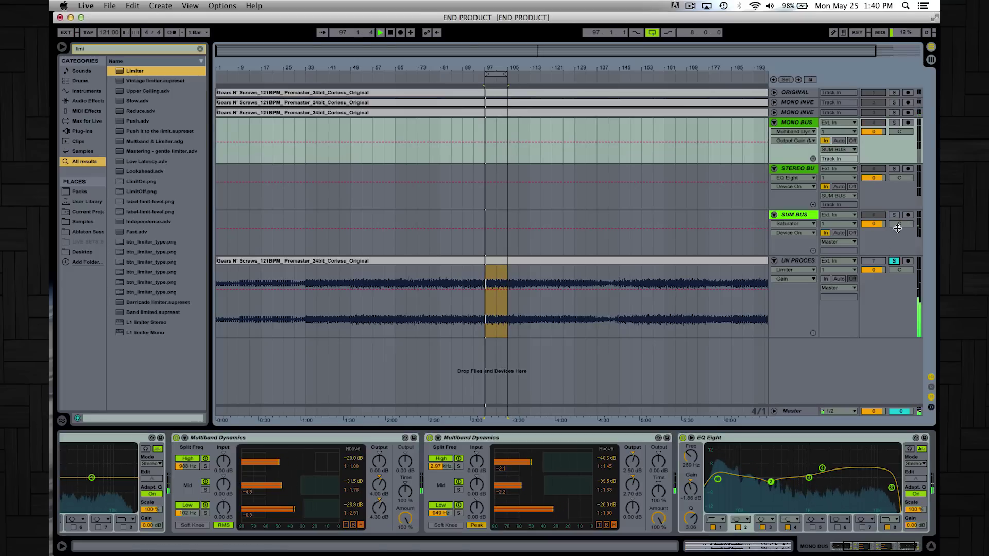
left_click(894, 214)
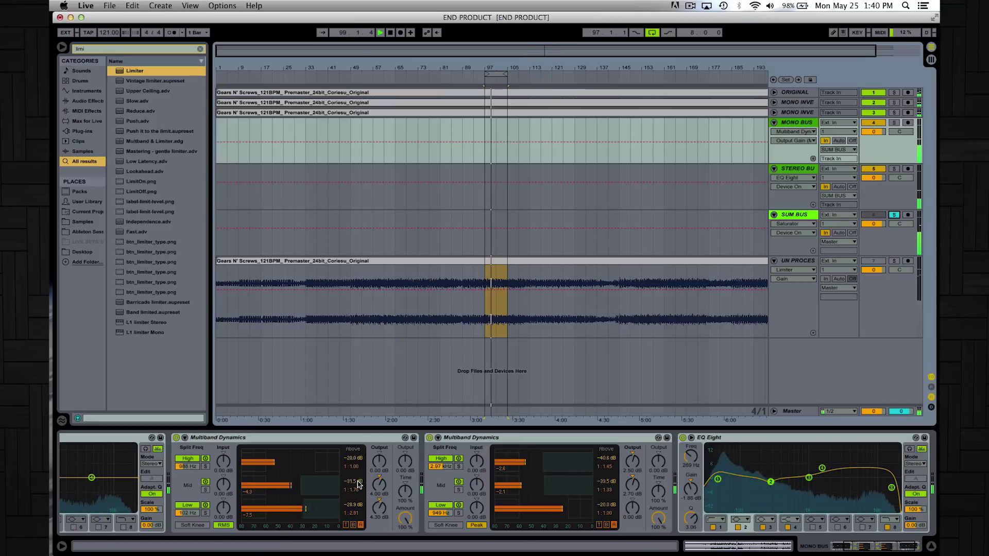
left_click(345, 525)
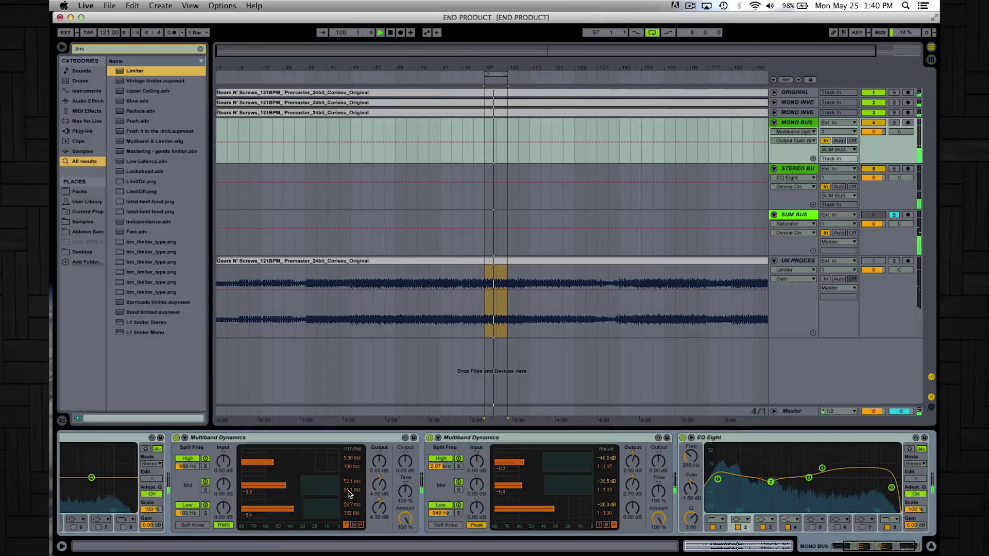
left_click_drag(350, 494, 350, 476)
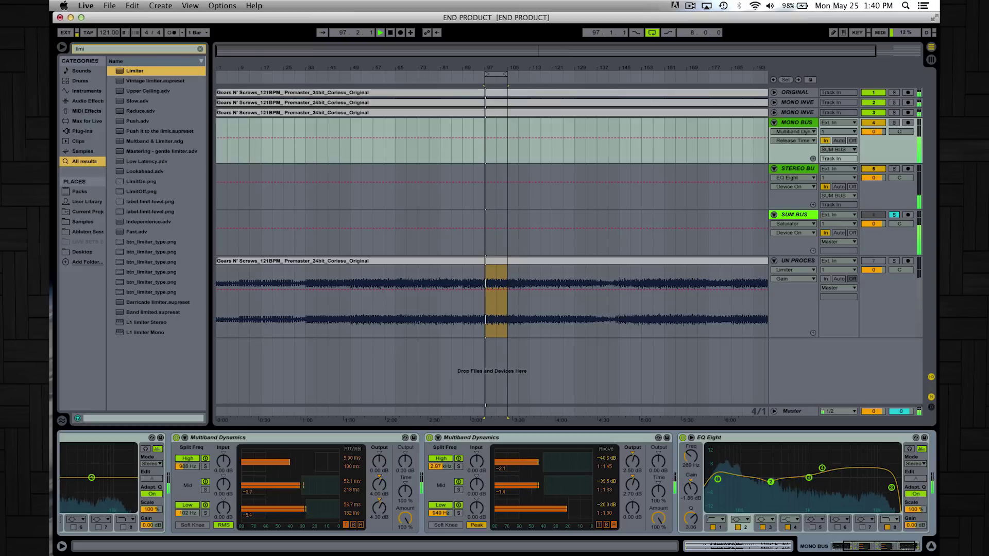
Audition the UN PROCESSED track, return the solo to SUM BUS, and raise the STEREO BUS track volume to 1.3 dB.
left_click(894, 261)
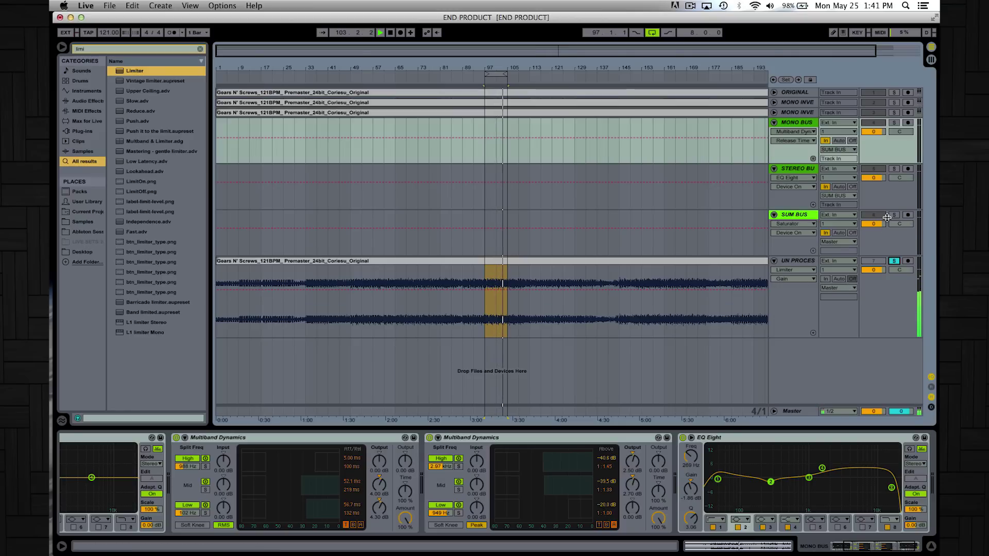
left_click(802, 153)
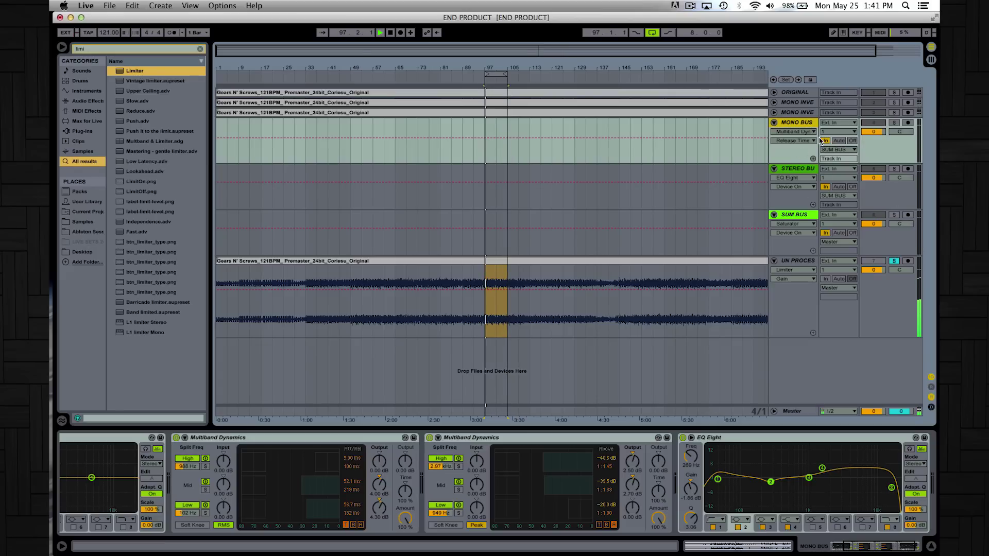
double_click(804, 126)
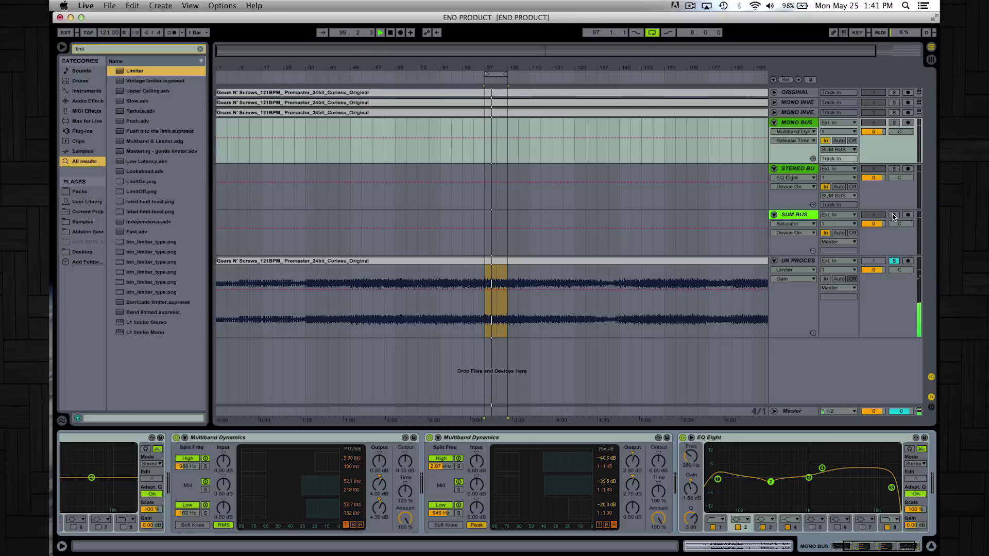
left_click(893, 215)
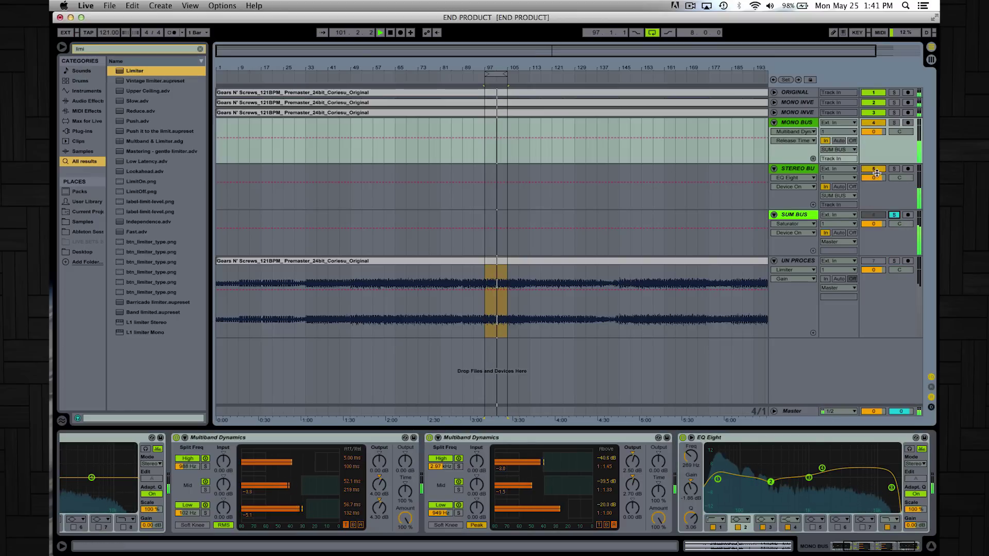
left_click_drag(876, 179, 876, 174)
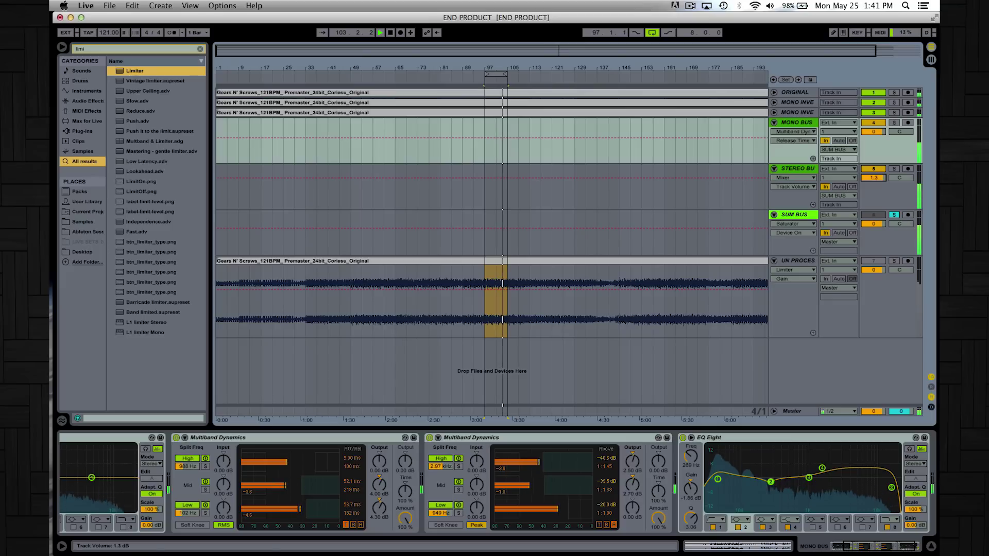
Compare UN PROCESSED with SUM BUS again, and lower the first Multiband Dynamics' low-band output gain to about 4 dB.
left_click(897, 216)
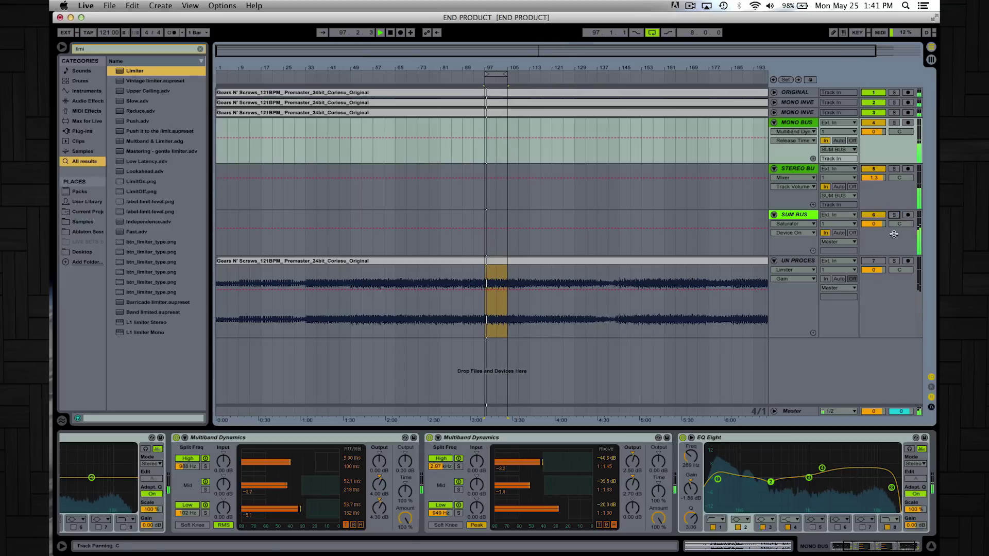
left_click(894, 261)
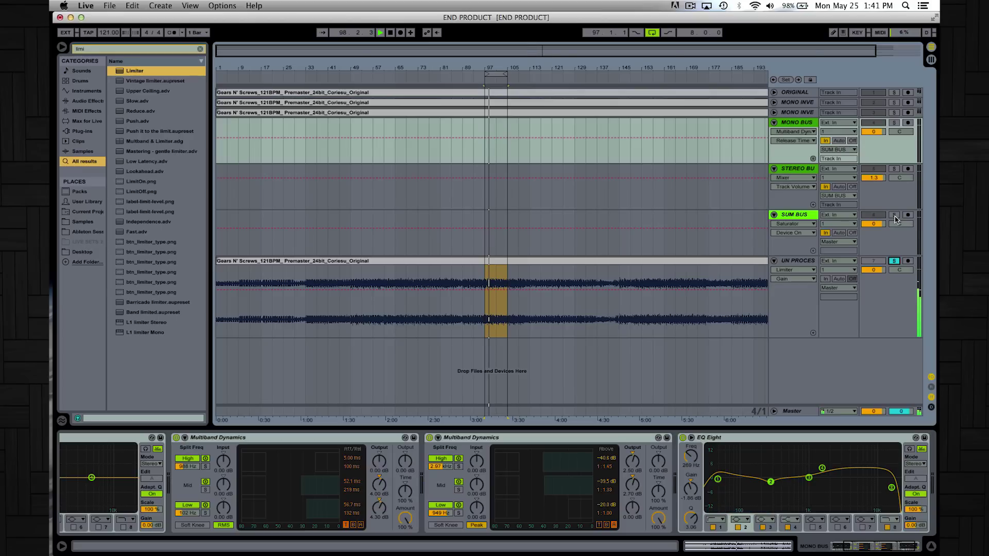
left_click(895, 215)
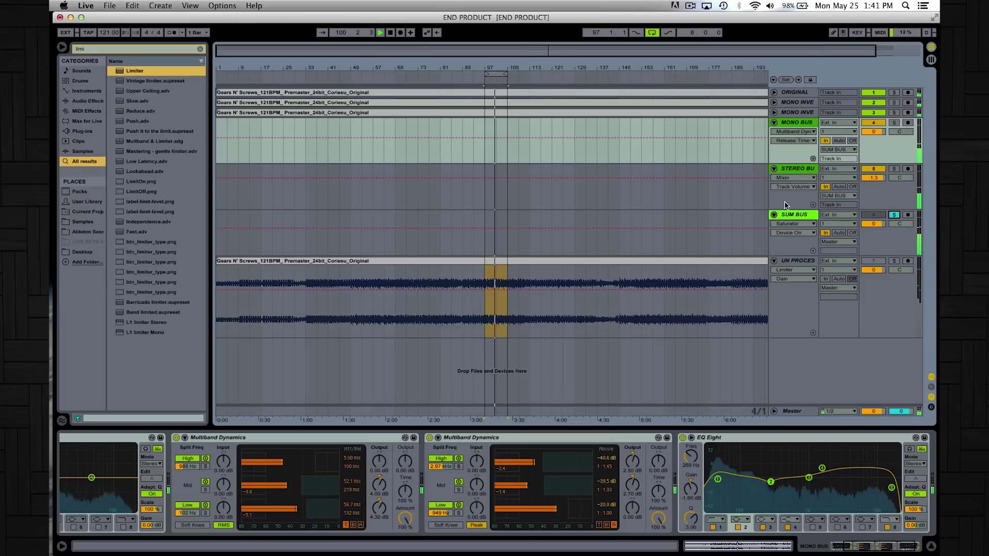
left_click_drag(380, 508, 379, 511)
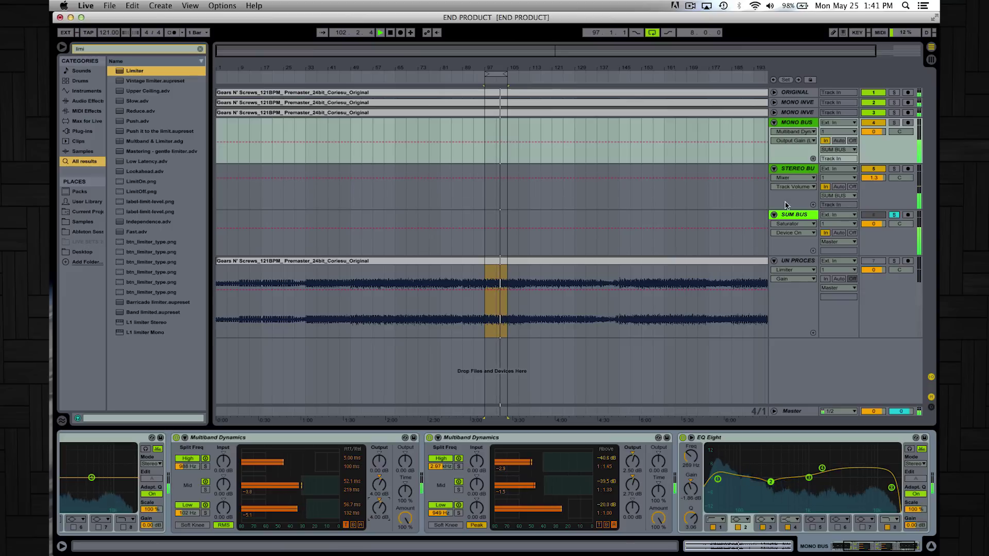
Search the browser for "Eq" and add an EQ Eight after the Saturator on SUM BUS.
left_click(773, 238)
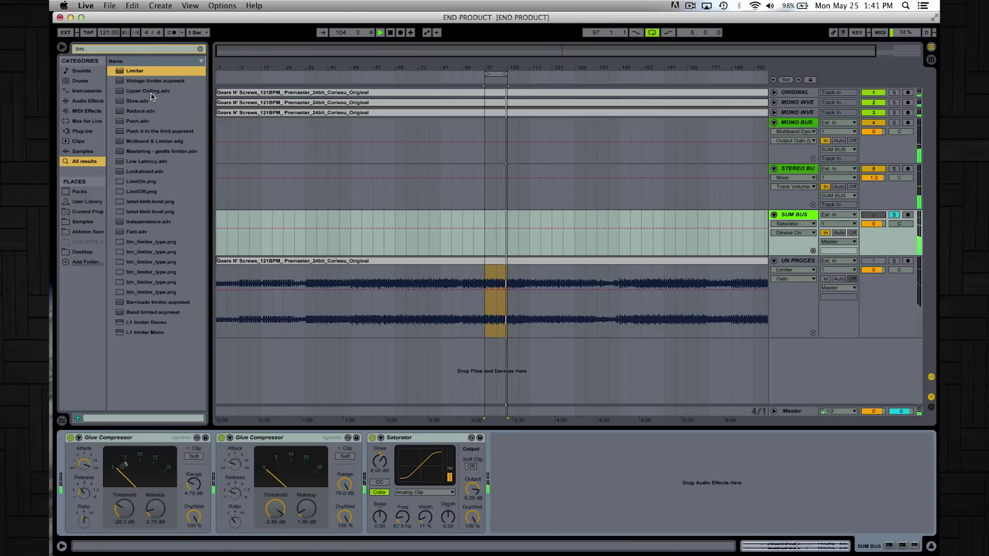
left_click(200, 49)
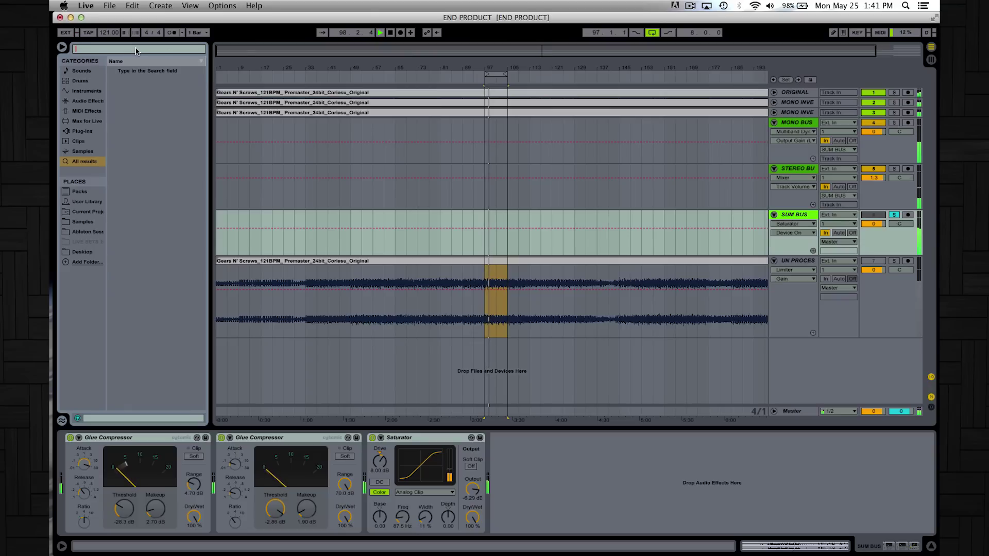
type("Eq")
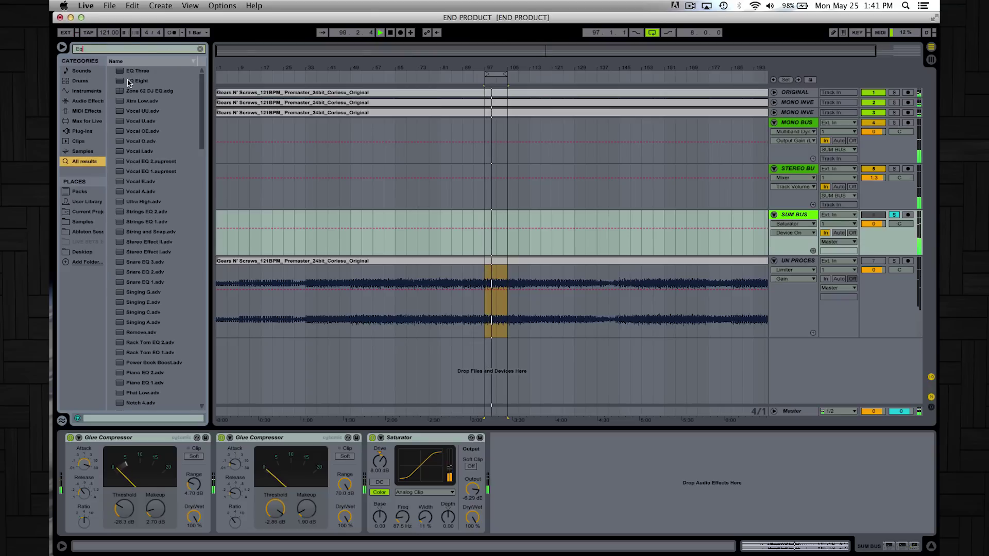
double_click(130, 82)
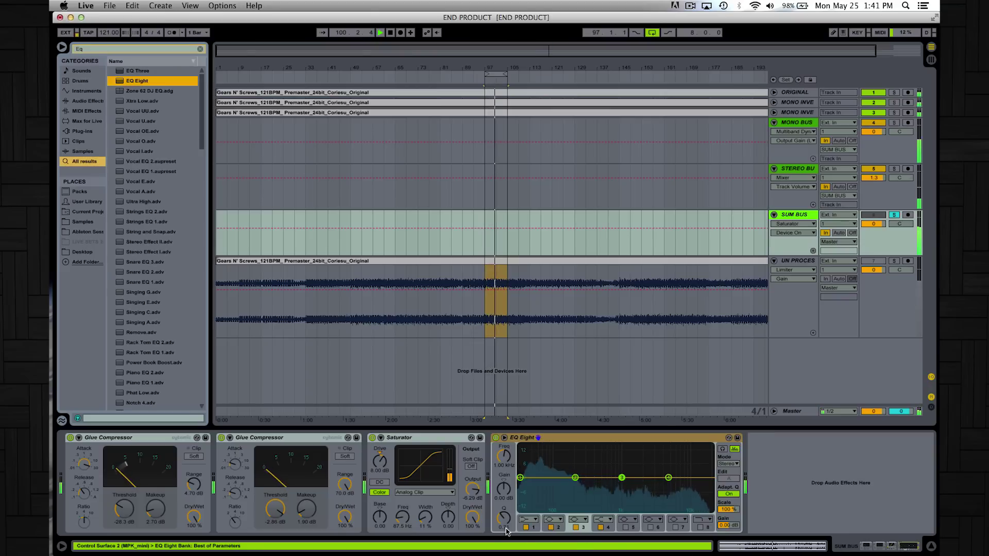
Set the SUM BUS EQ Eight's band 1 to a low cut at about 34 Hz and enable band 8 as a 19.4 kHz high cut.
left_click(535, 519)
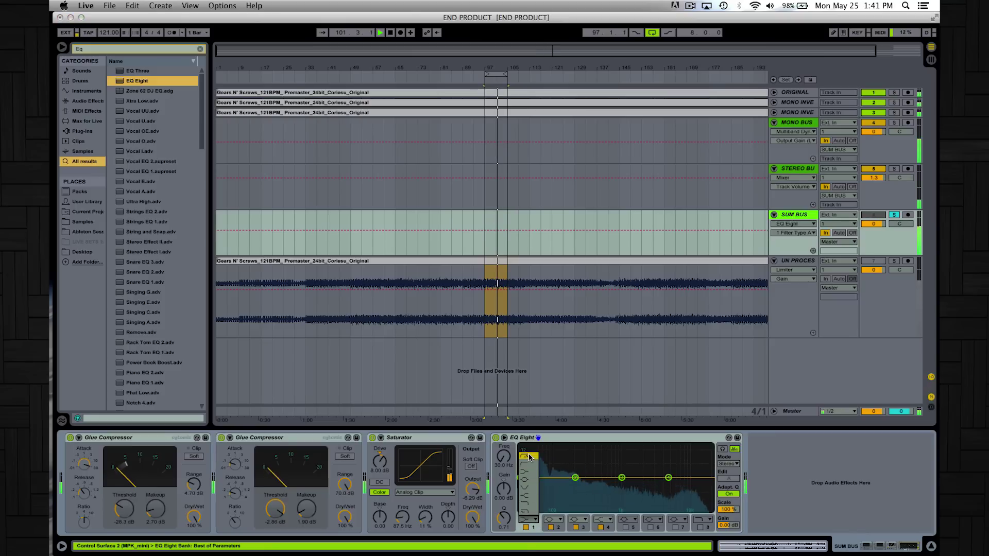
left_click(519, 471)
left_click_drag(522, 486, 524, 483)
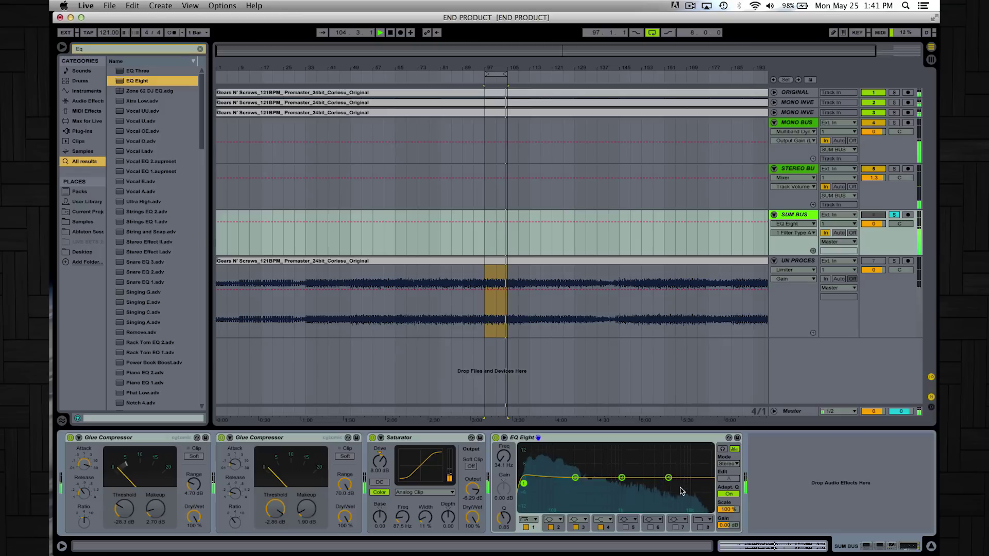
left_click(700, 527)
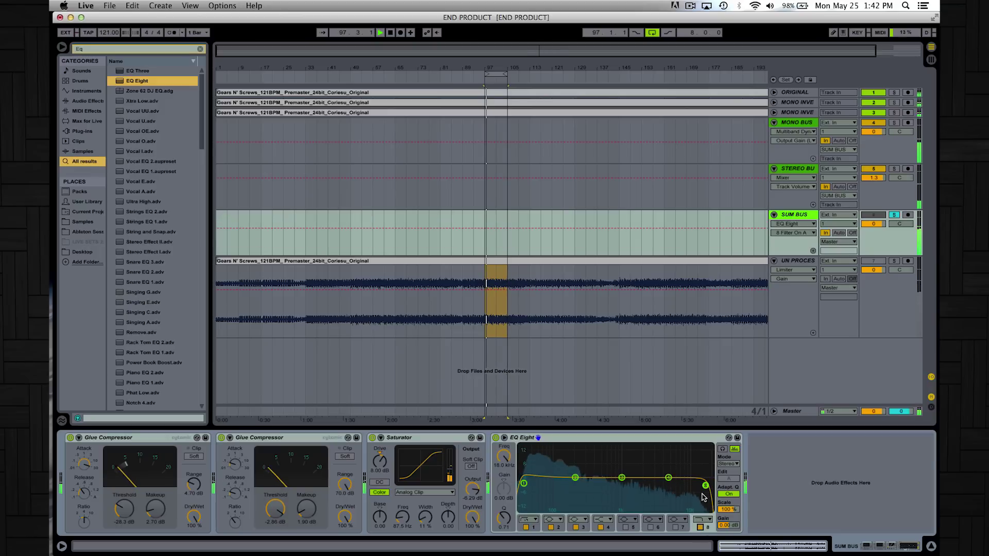
left_click_drag(504, 518, 503, 515)
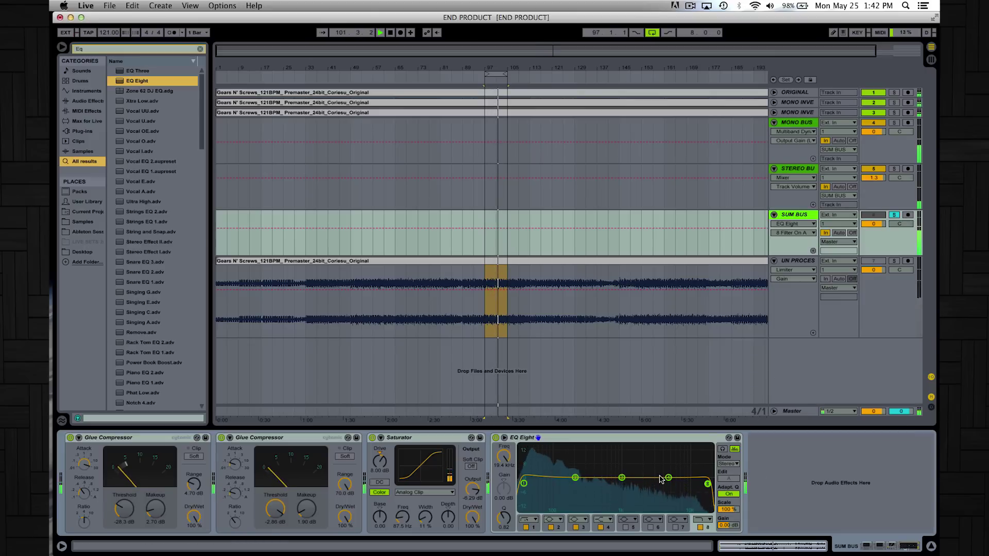
Boost EQ band 3 by about 3 dB at 6.96 kHz and band 2 by about 1.4 dB at 274 Hz.
left_click_drag(621, 478, 678, 473)
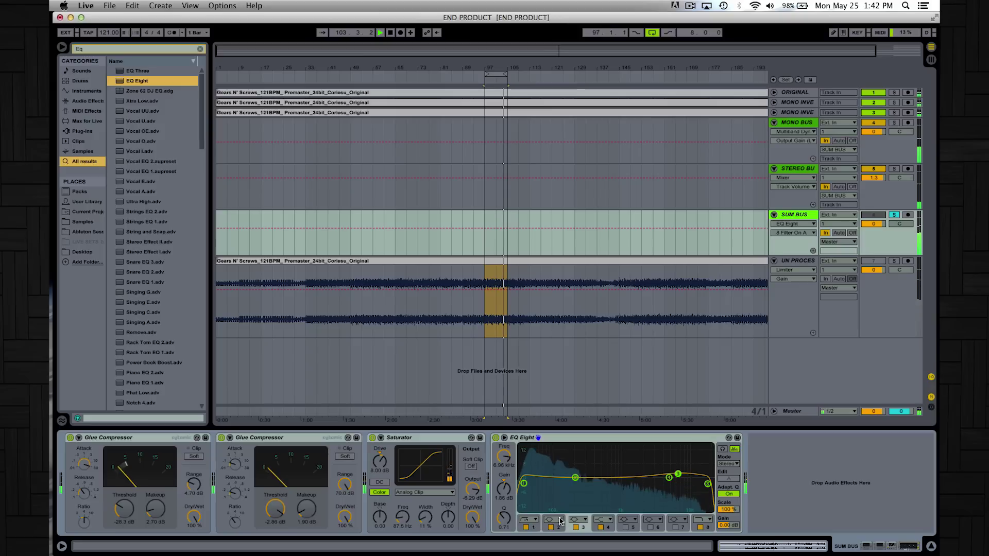
left_click_drag(677, 473, 678, 471)
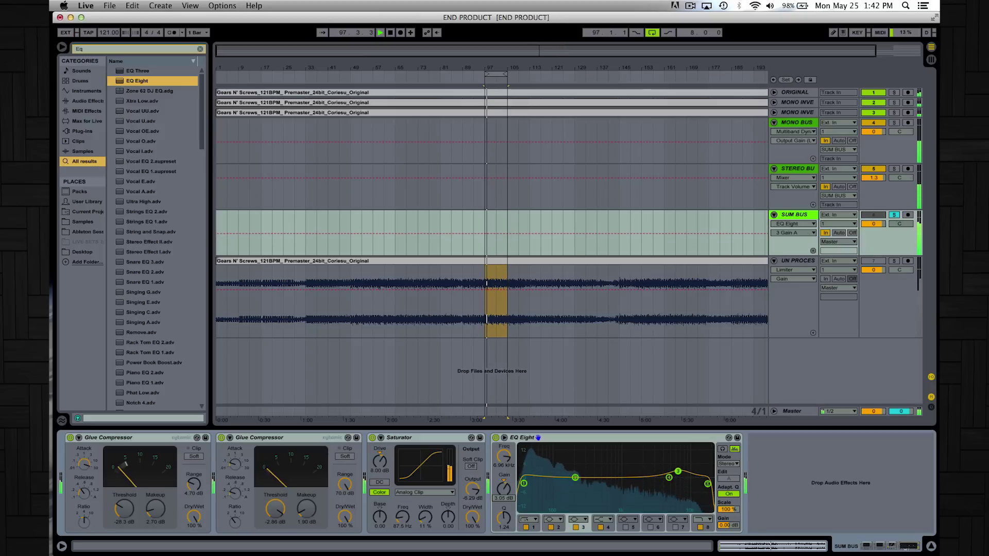
left_click(574, 477)
left_click(502, 516)
left_click_drag(502, 519, 502, 510)
left_click_drag(574, 478, 570, 481)
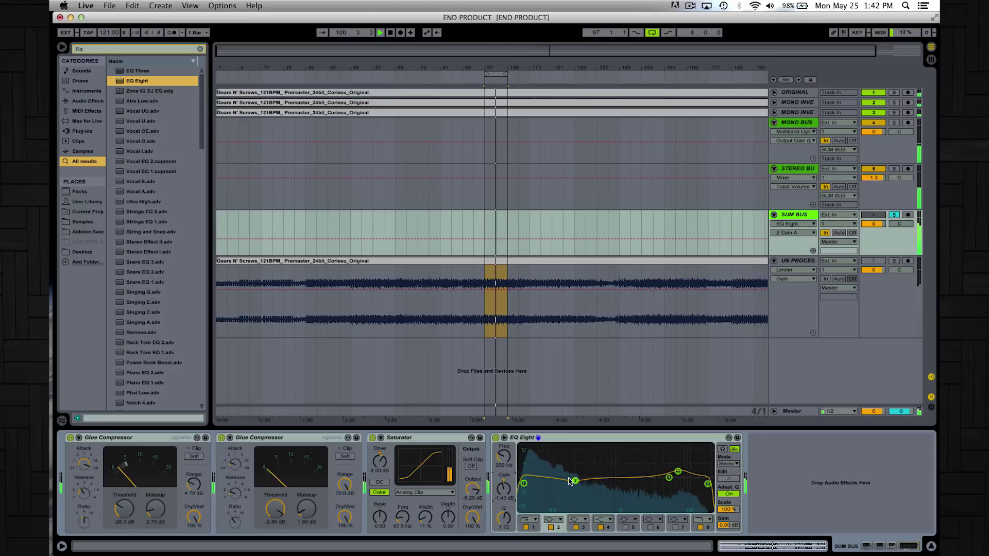
left_click_drag(576, 481, 584, 475)
Change EQ band 4 to a bell filter and boost it about 2.1 dB at 1.23 kHz.
left_click(603, 520)
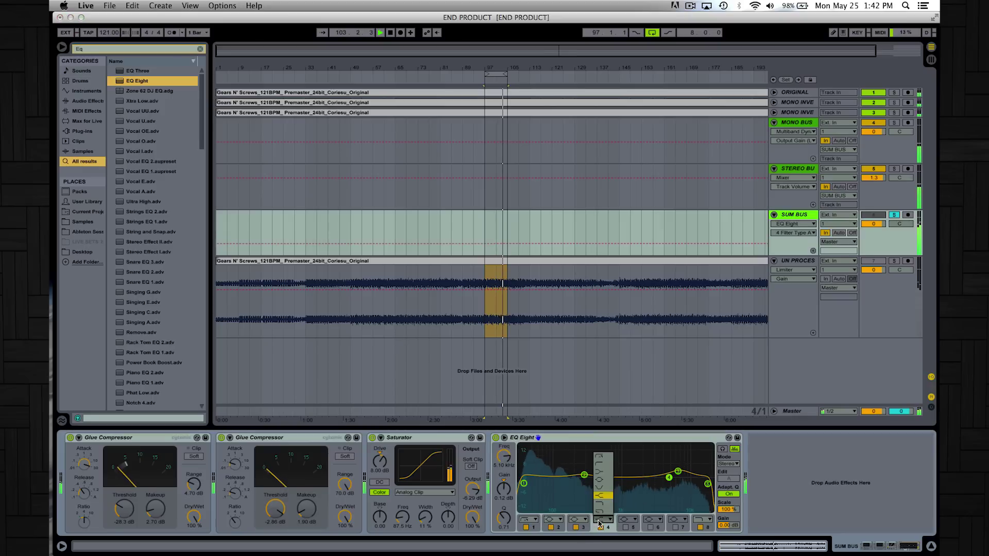
left_click(603, 481)
left_click_drag(625, 479, 627, 474)
scroll(629, 475, "down", 1)
left_click_drag(627, 473, 627, 472)
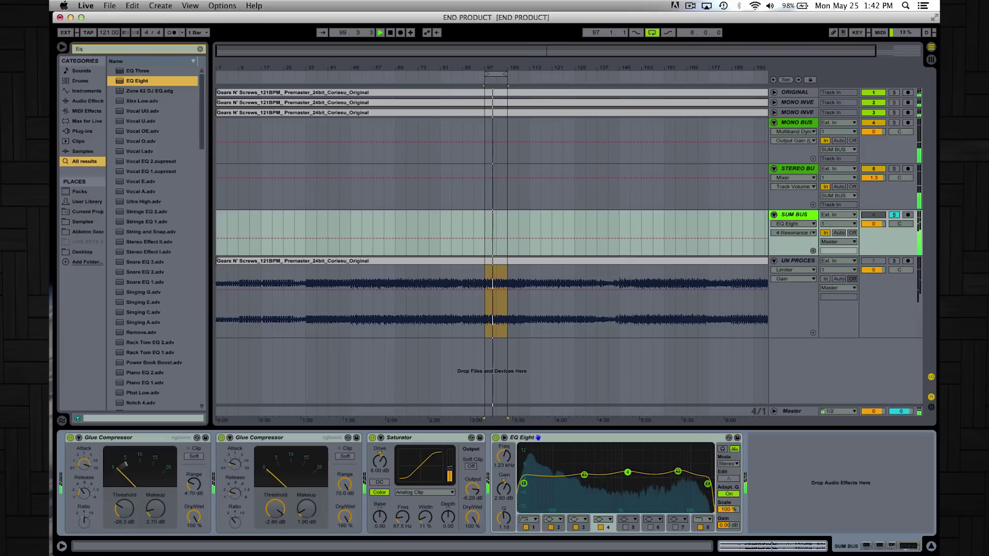
key("super+z")
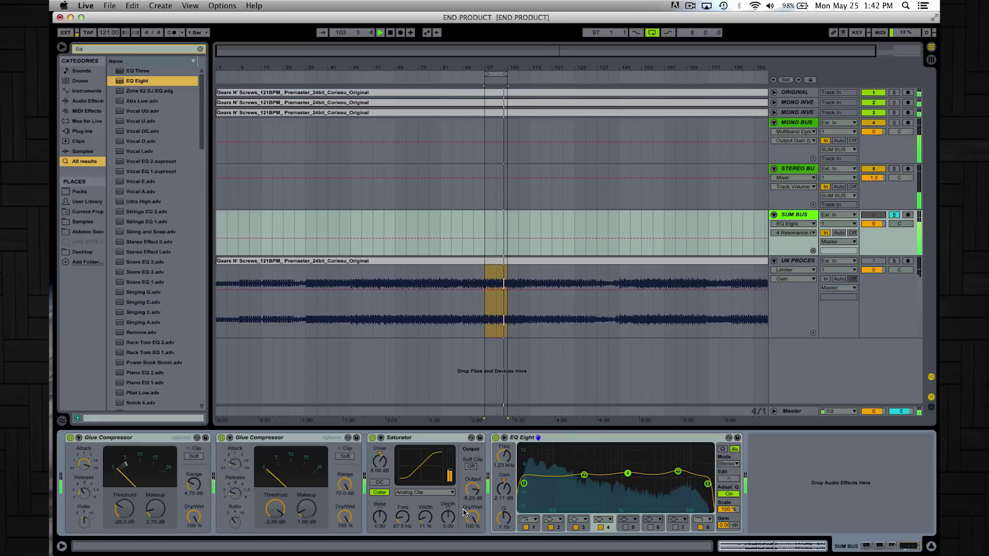
Compare the equalized SUM BUS with the UN PROCESSED track by alternating solo, ending on SUM BUS.
left_click(586, 476)
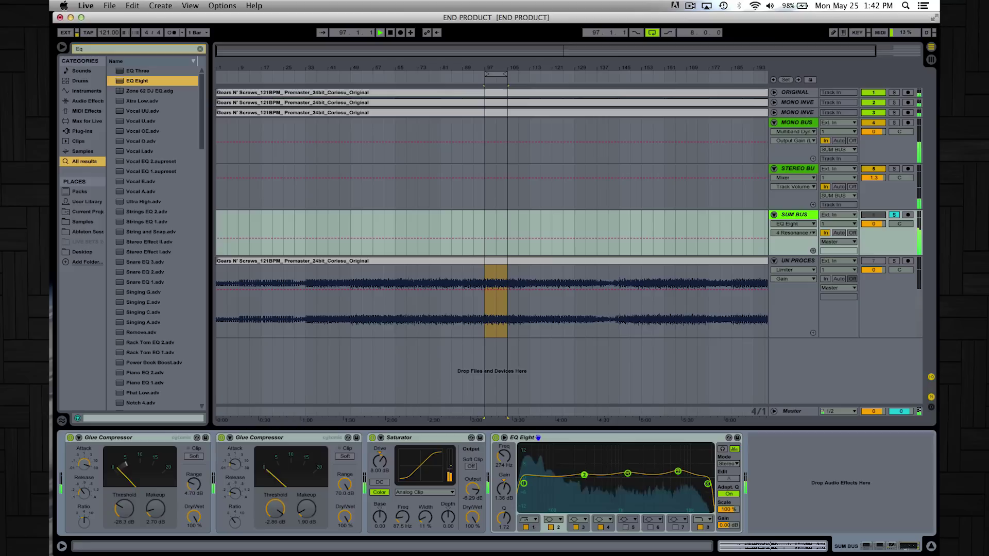
left_click(896, 261)
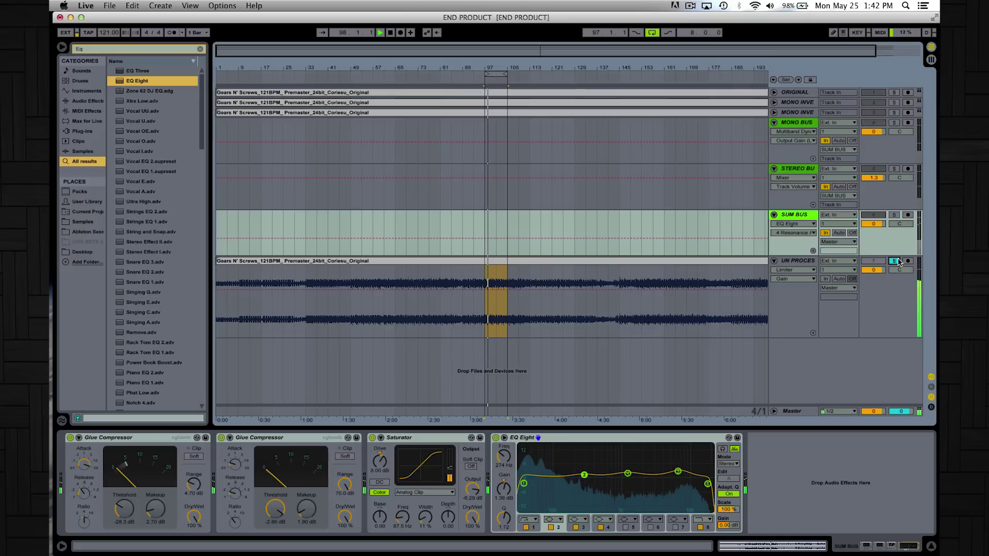
left_click(895, 215)
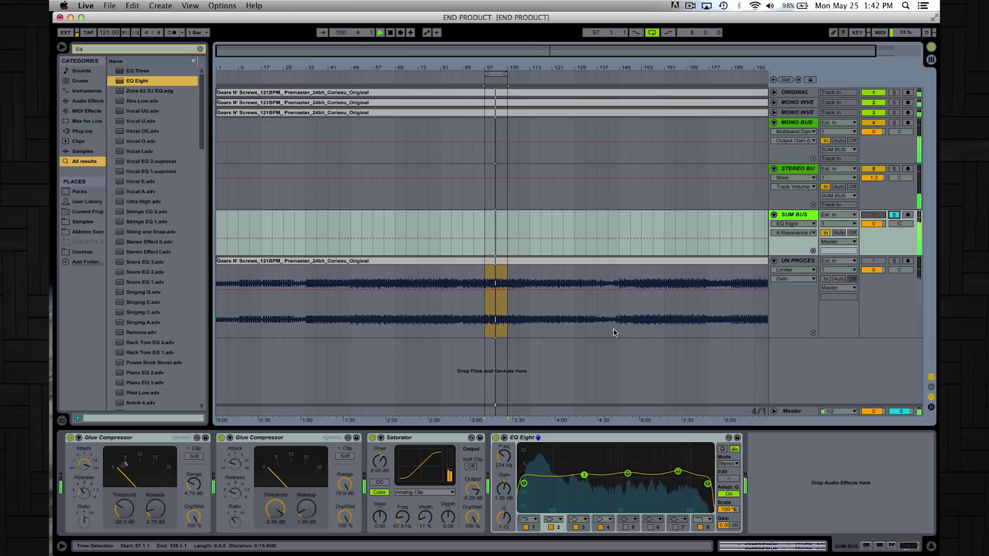
Raise EQ band 1's low cut to about 36 Hz and turn band 2 into a cut of about 1.9 dB at 300 Hz with Q 2.29.
left_click_drag(524, 483, 525, 481)
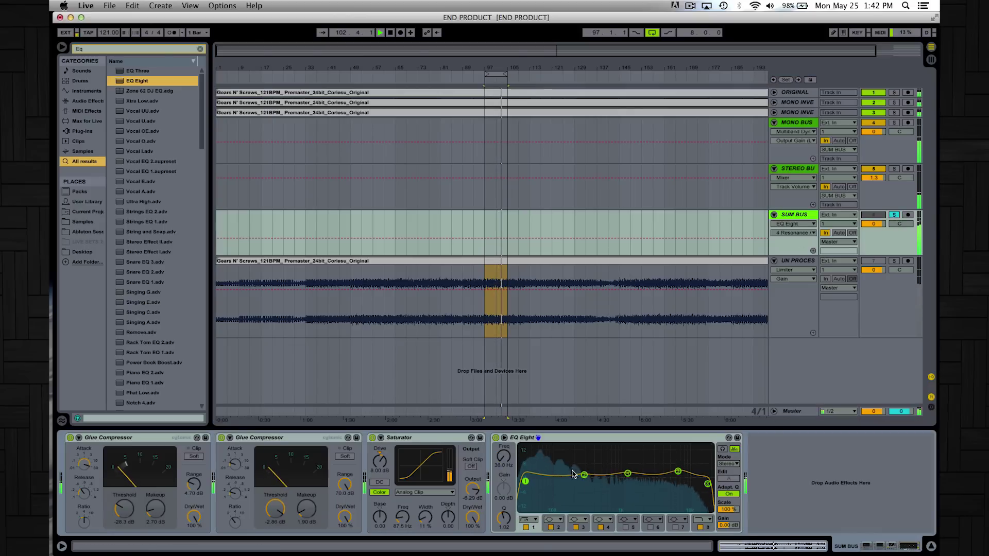
mouse_move(584, 474)
left_mouse_down()
mouse_move(570, 480)
mouse_move(582, 482)
left_mouse_up()
left_click_drag(512, 515, 505, 464)
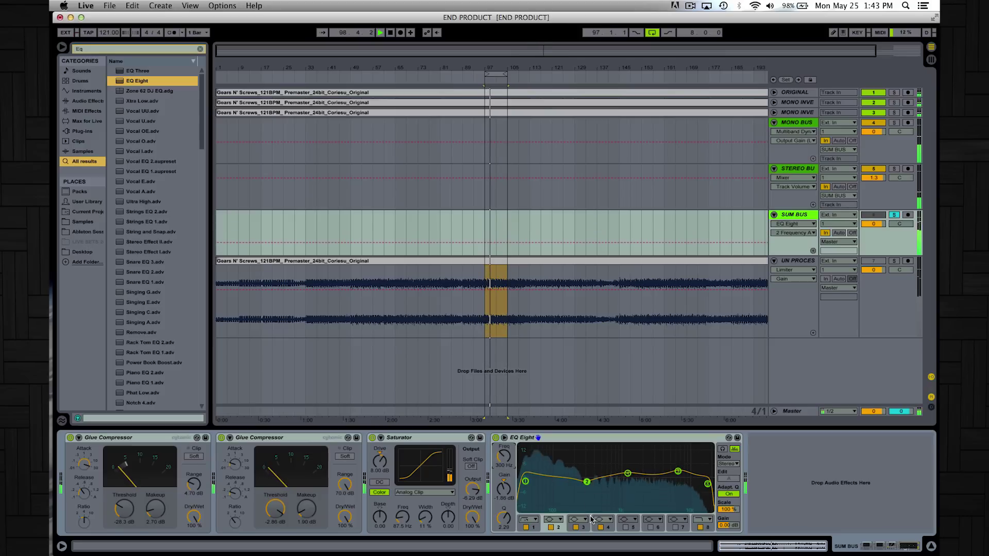
Enable EQ band 5 and boost it about 2.1 dB at 127 Hz with a Q of about 2.5.
left_click(575, 527)
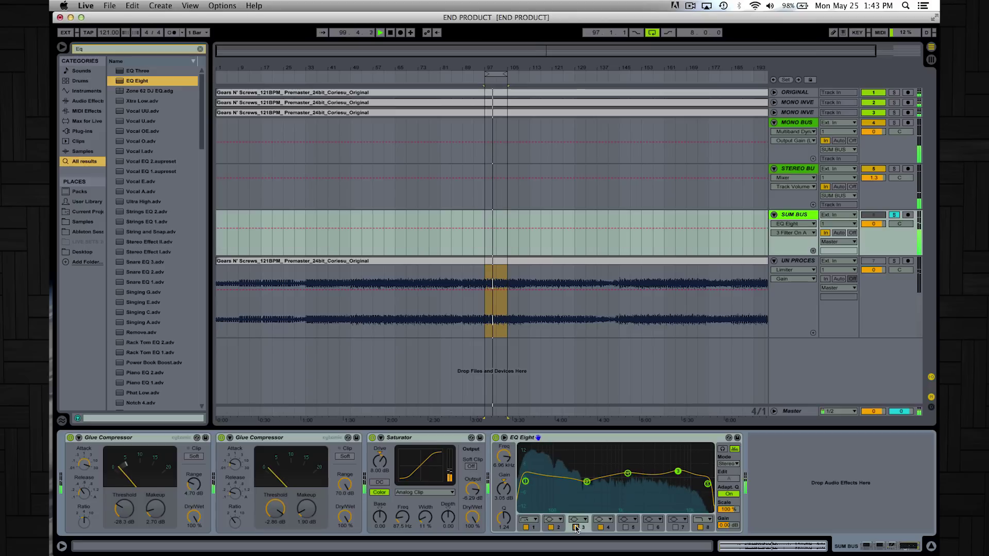
left_click(625, 527)
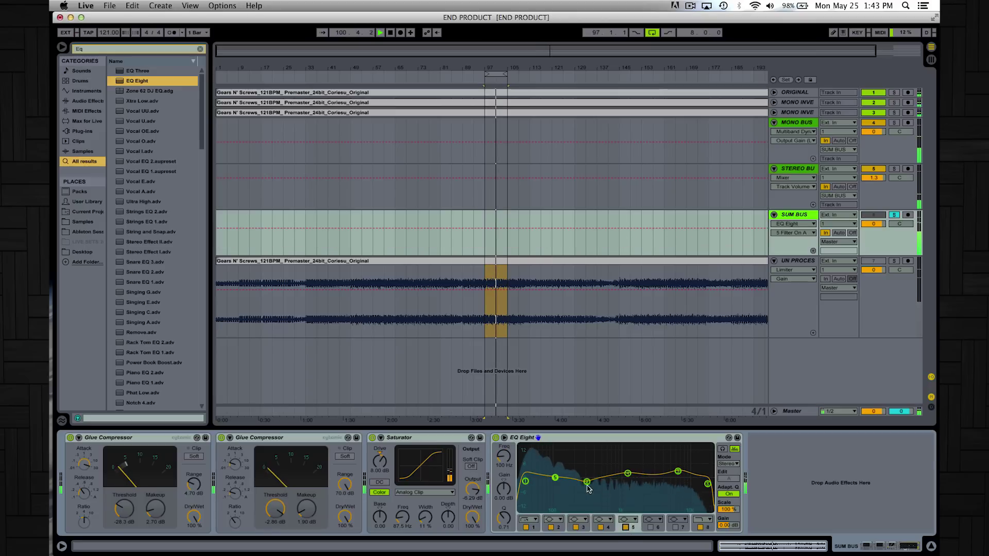
left_click_drag(554, 477, 562, 476)
left_click_drag(503, 487, 504, 477)
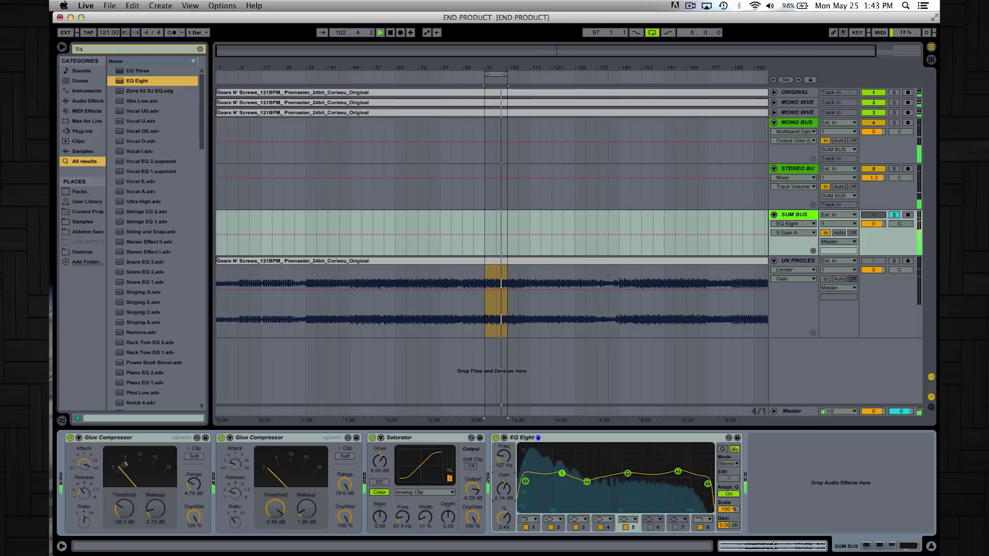
Retune SUM BUS EQ band 5 to a boost of about 3.28 dB at 160 Hz, and adjust the Q of bands 5 and 1.
left_click_drag(504, 518, 504, 484)
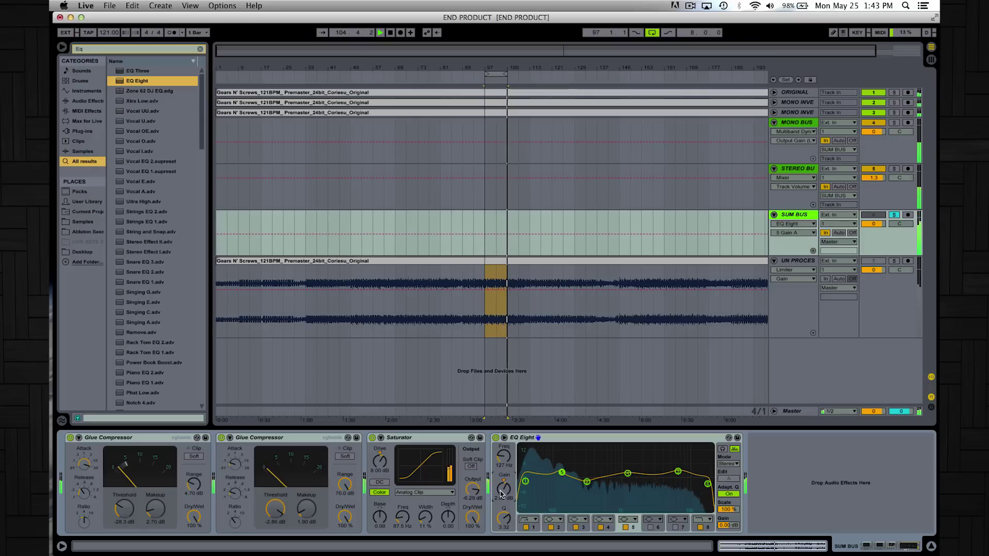
left_click(526, 481)
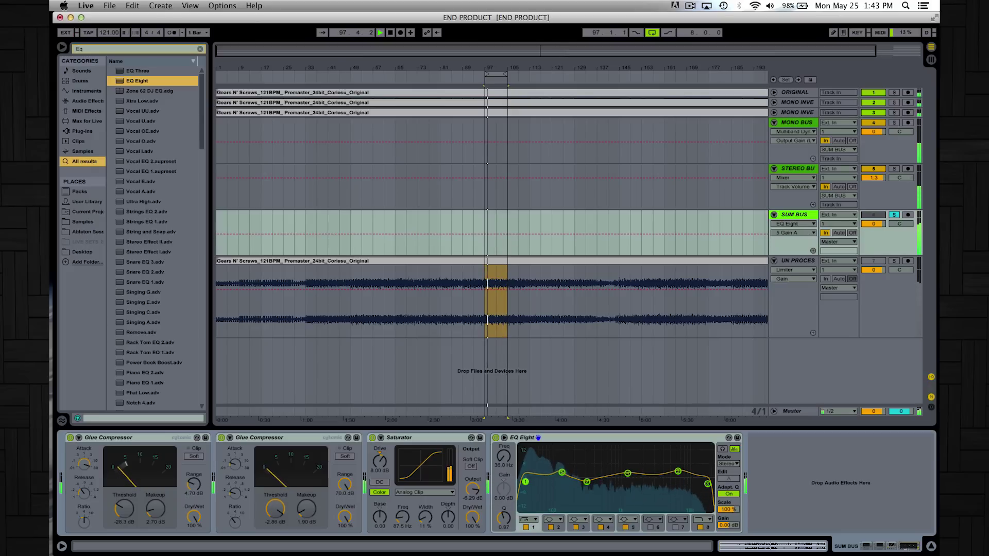
left_click_drag(503, 518, 504, 518)
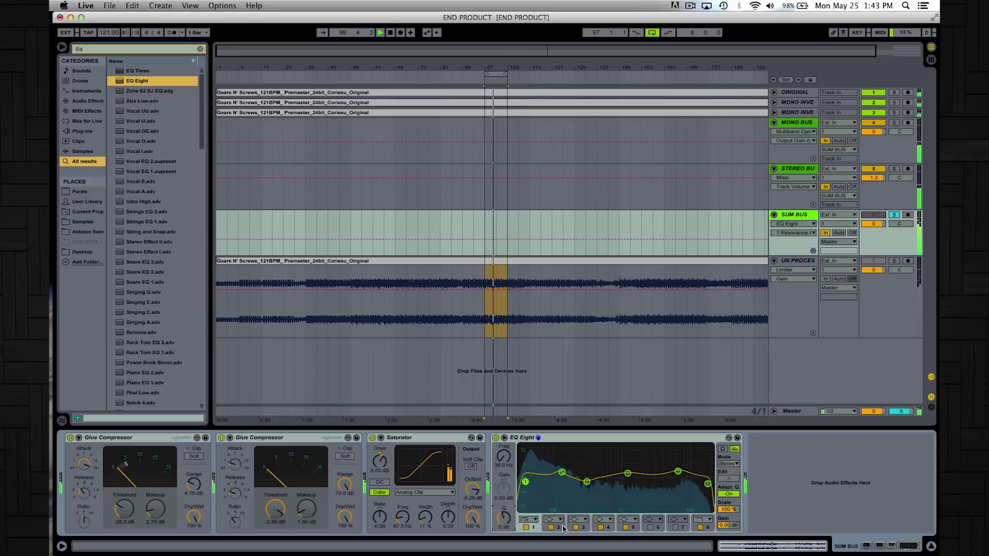
left_click(562, 472)
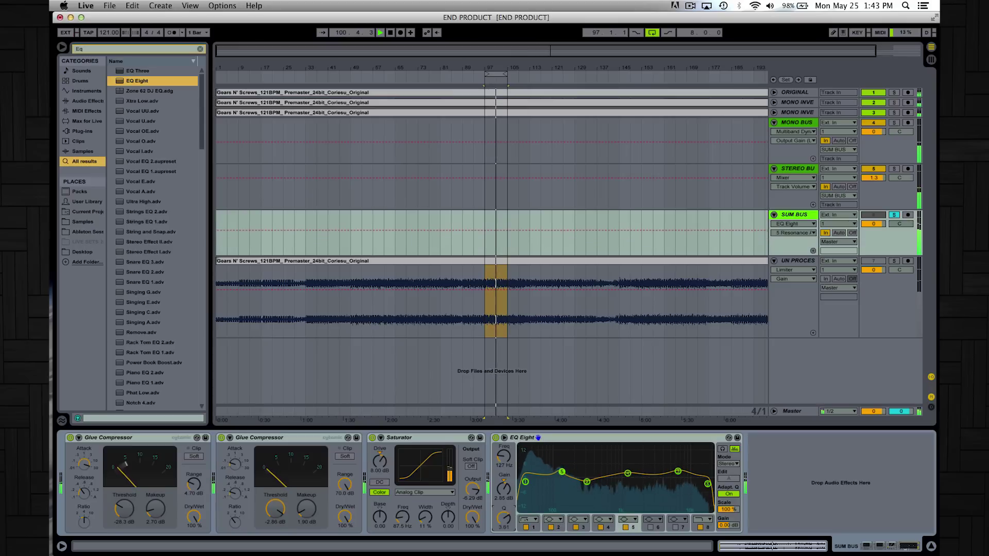
mouse_move(504, 517)
left_mouse_down()
mouse_move(504, 487)
mouse_move(504, 523)
left_mouse_up()
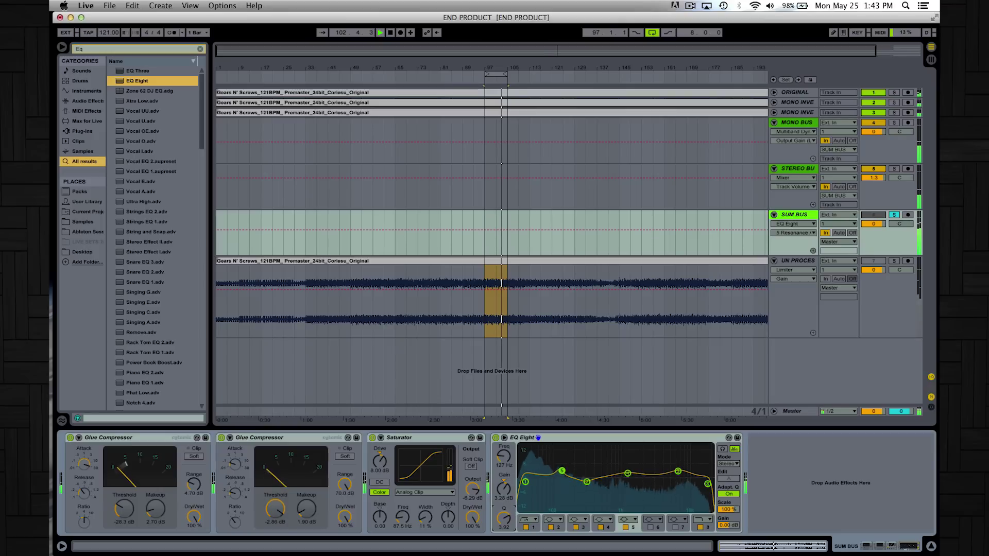
left_click_drag(503, 456, 503, 453)
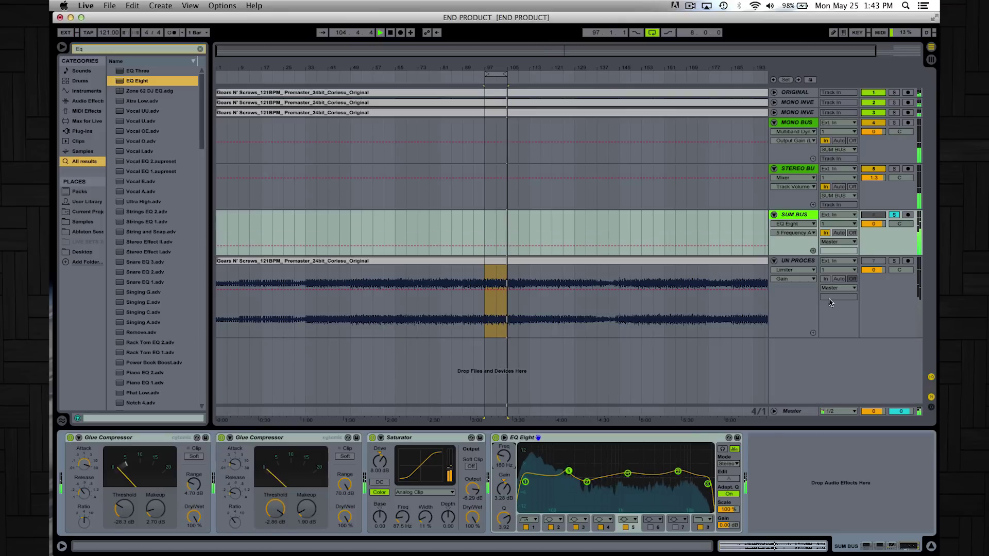
Compare UN PROCESSED with SUM BUS by alternating solo, lowering the STEREO BUS volume to 1.2 dB, and stop playback with SUM BUS soloed.
left_click(894, 261)
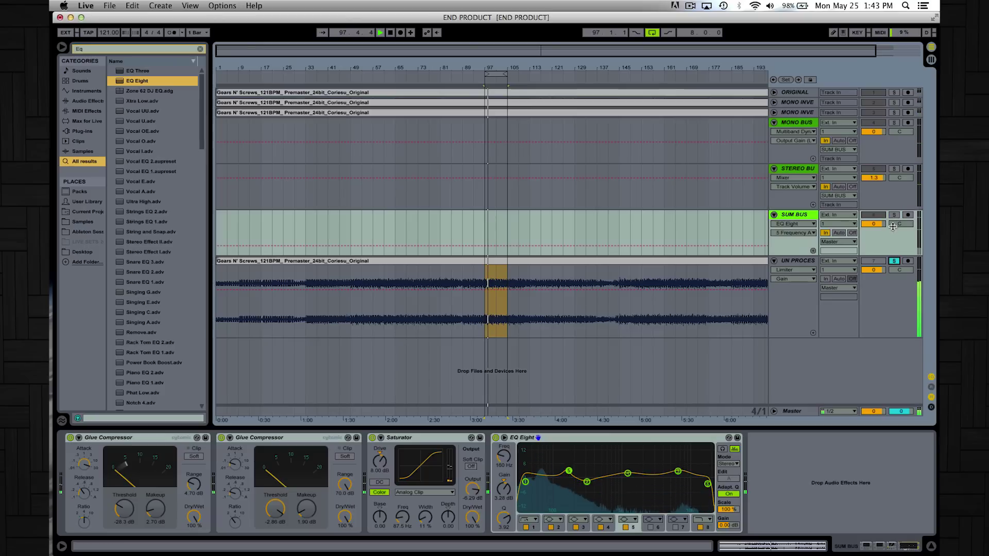
left_click(894, 215)
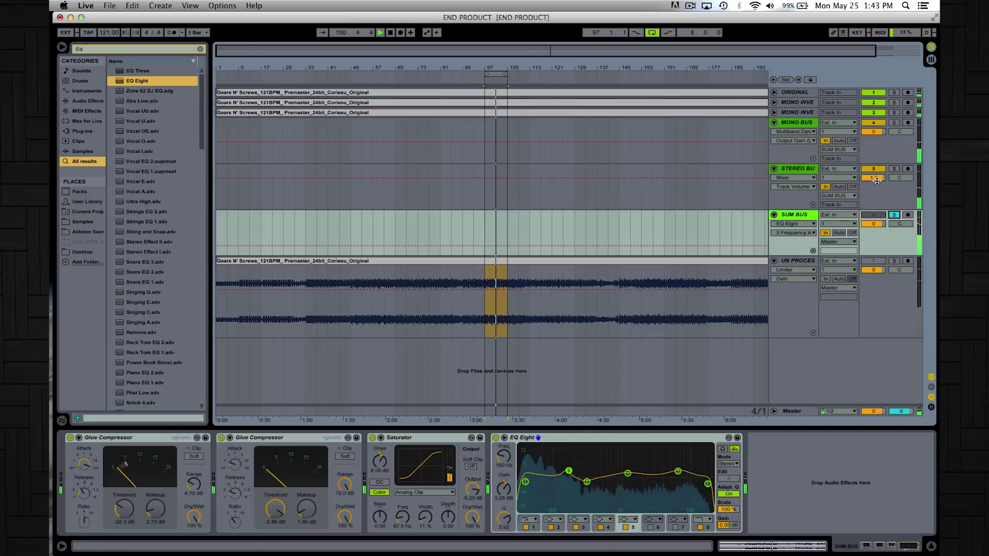
left_click(894, 262)
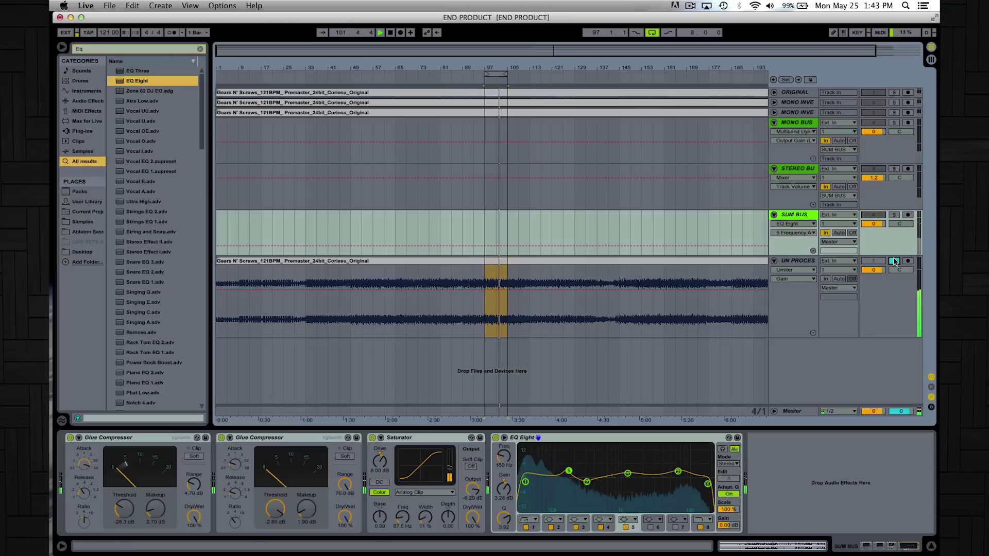
left_click(895, 215)
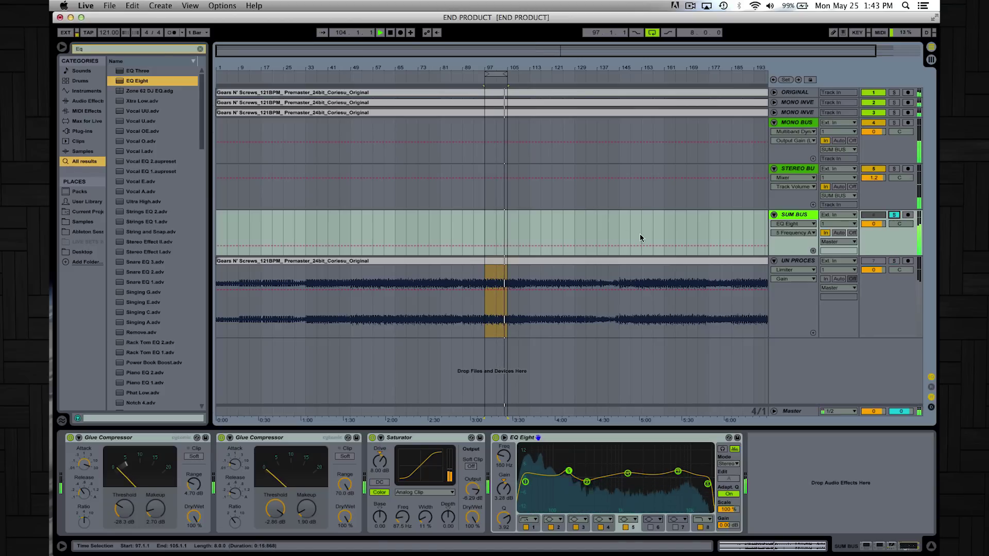
key("space")
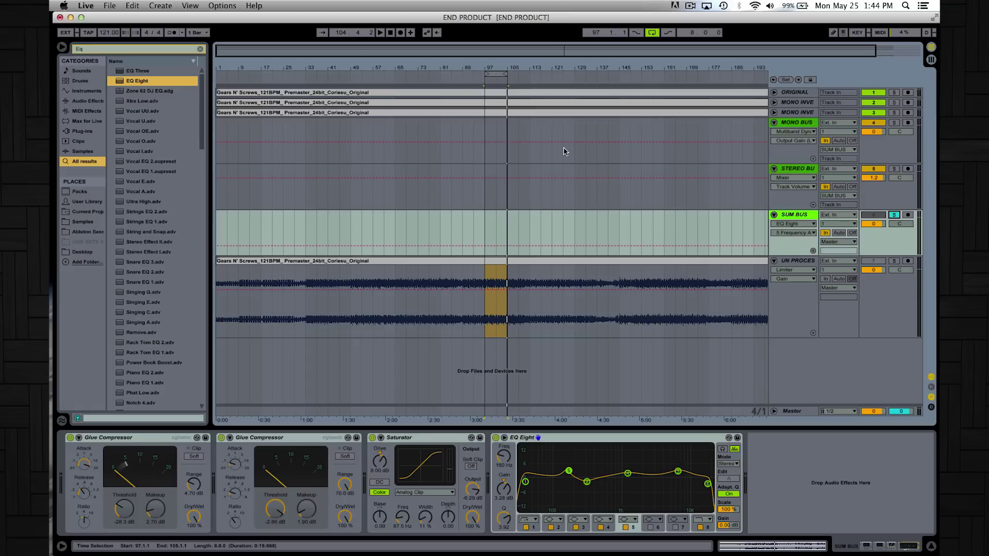
Float the Master track's Simple RMS Meter in its own window and place it over the Session view tracks during playback.
left_click(802, 416)
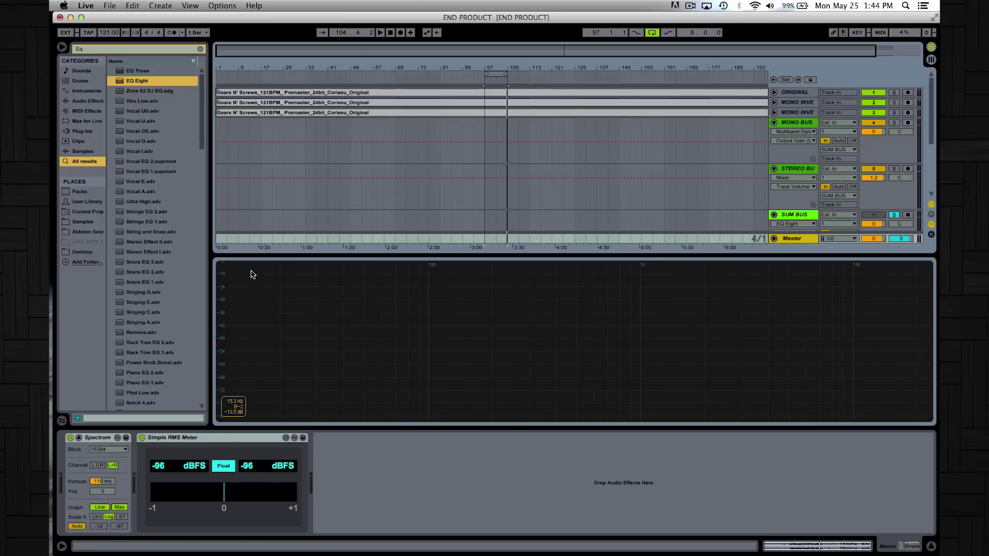
left_click(226, 468)
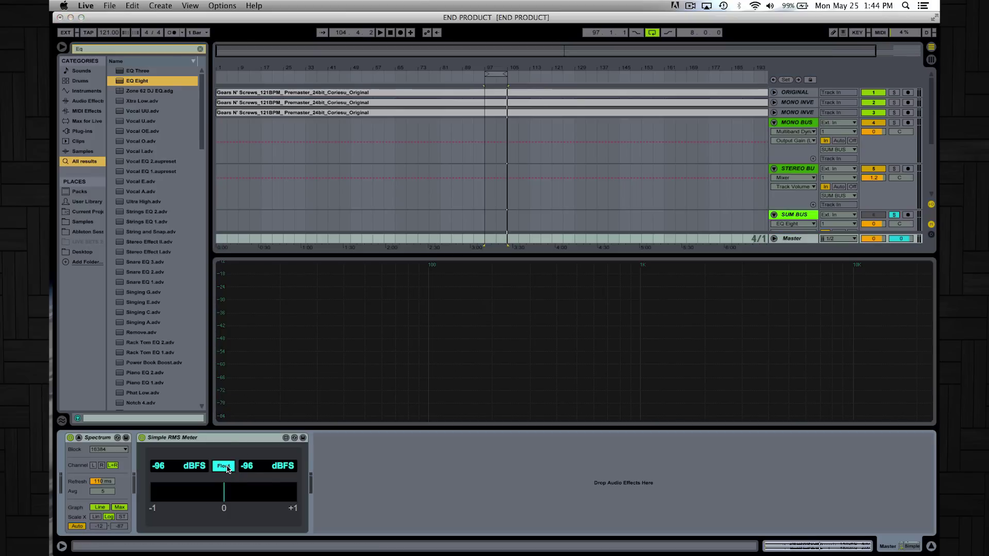
left_click(233, 469)
key("Tab")
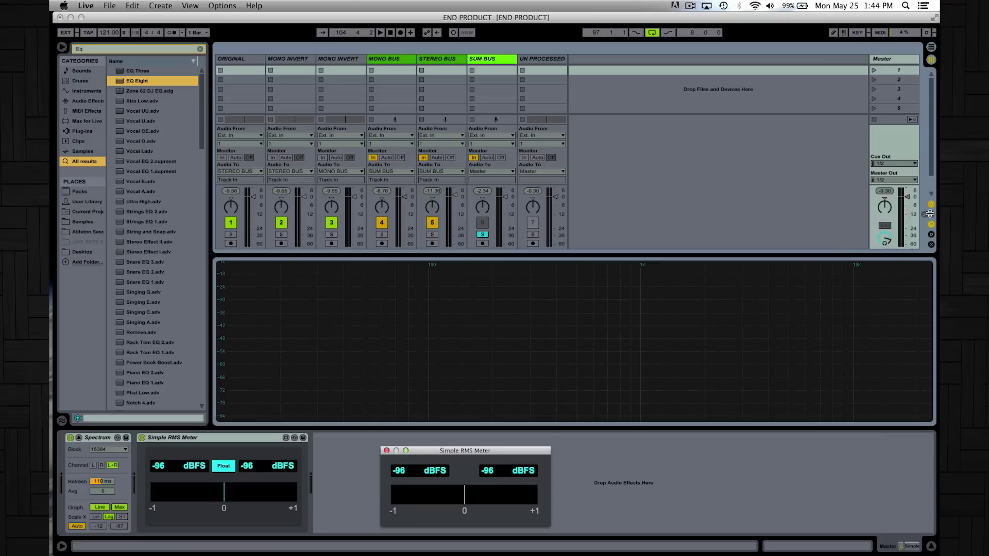
key("space")
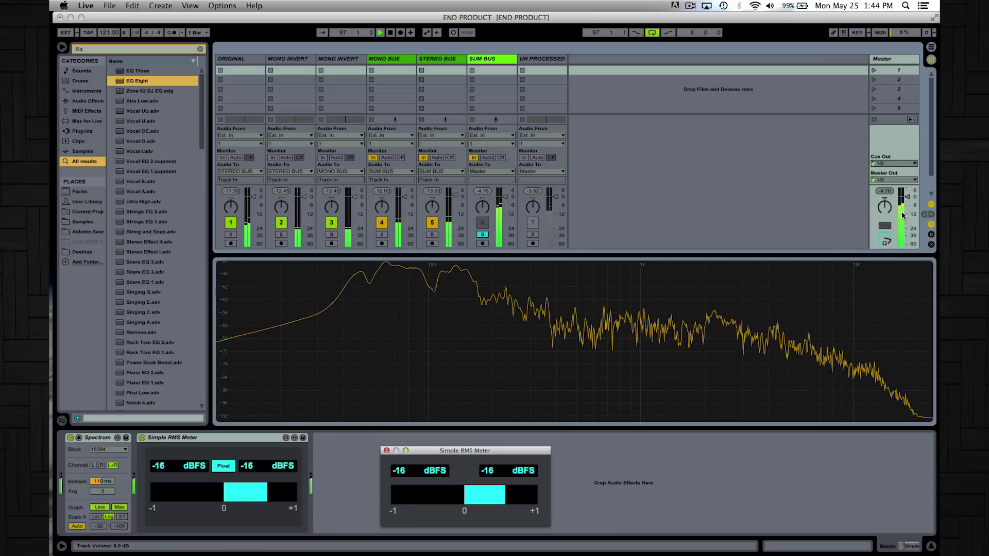
left_click_drag(465, 452, 444, 112)
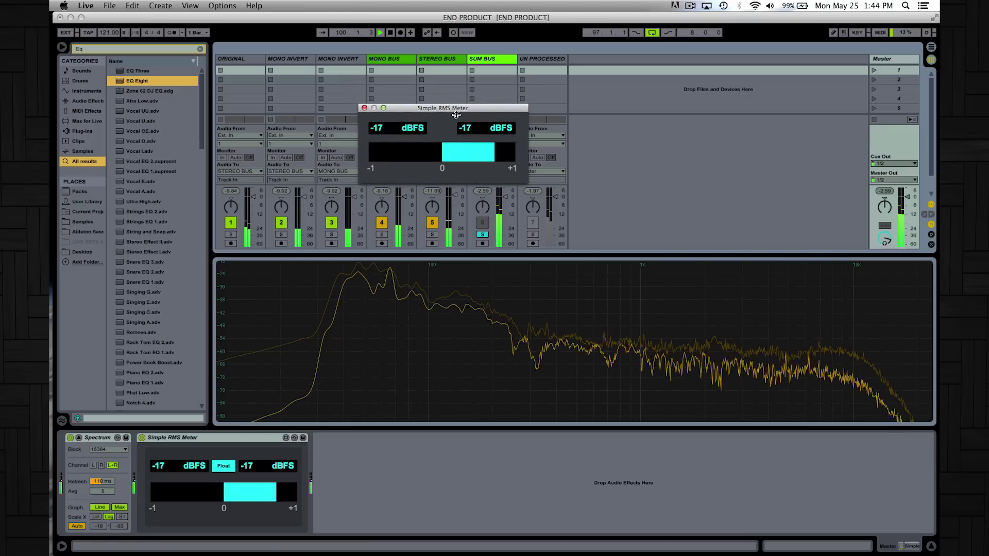
Search the browser for "limit" and add the Limiter after EQ Eight on the SUM BUS.
left_click(200, 48)
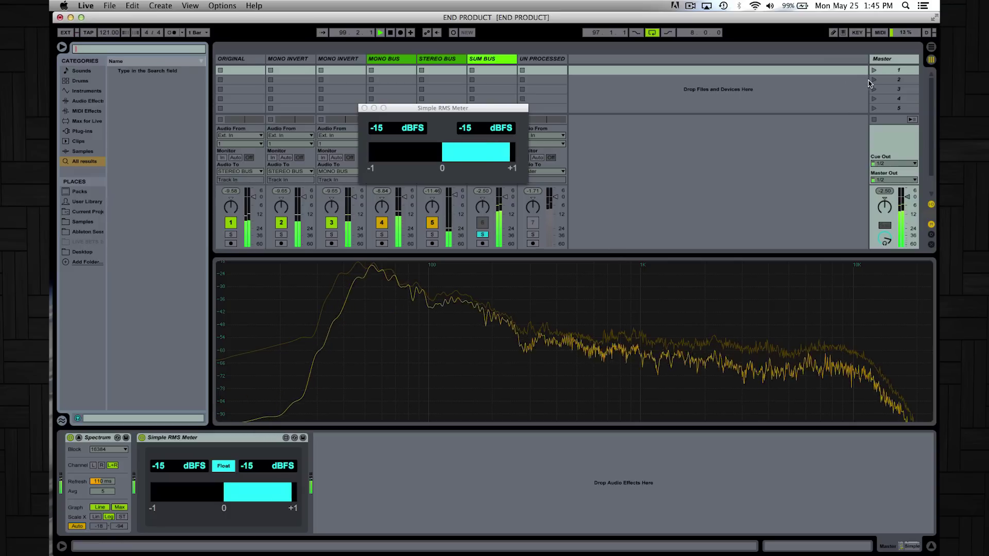
left_click(510, 59)
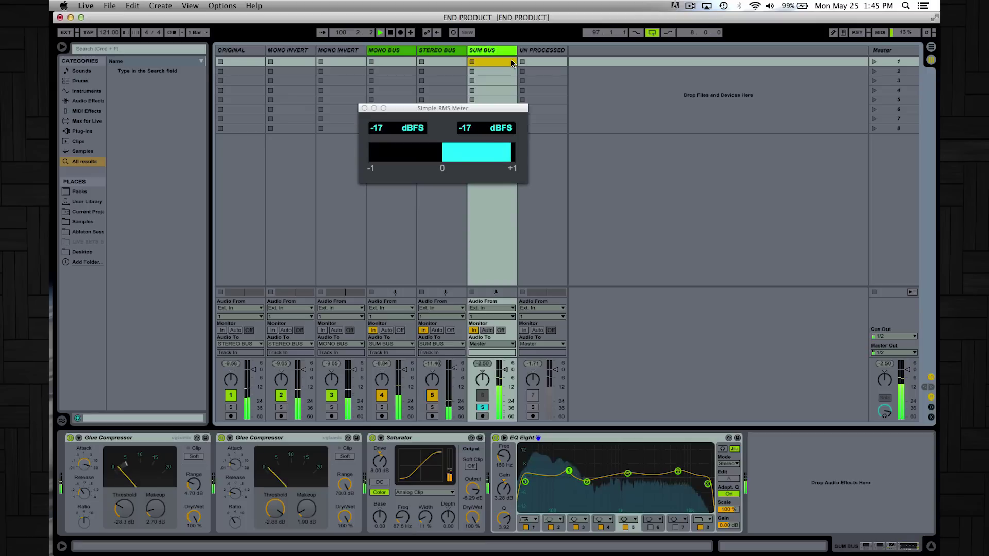
left_click(103, 51)
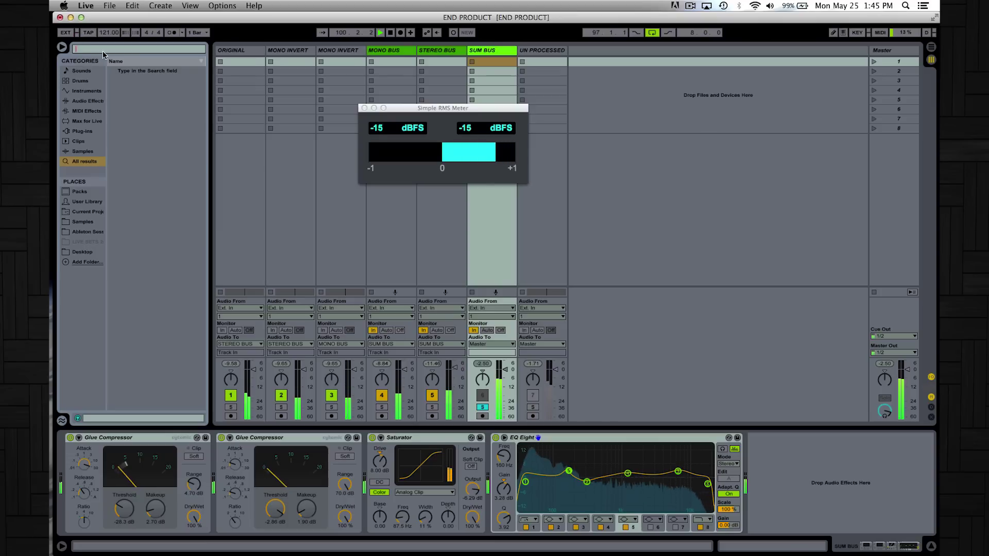
key("super+k")
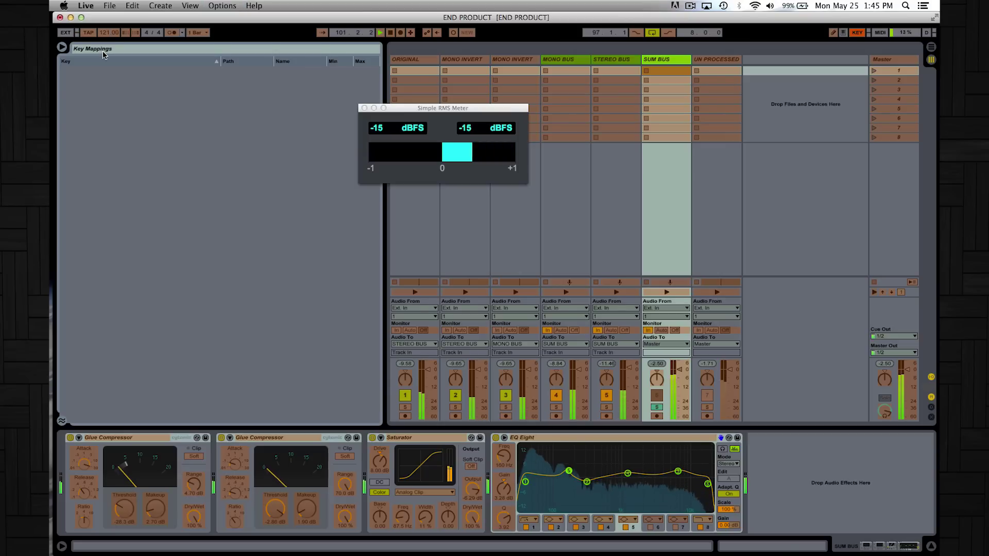
key("super+k")
left_click(103, 51)
type("limit")
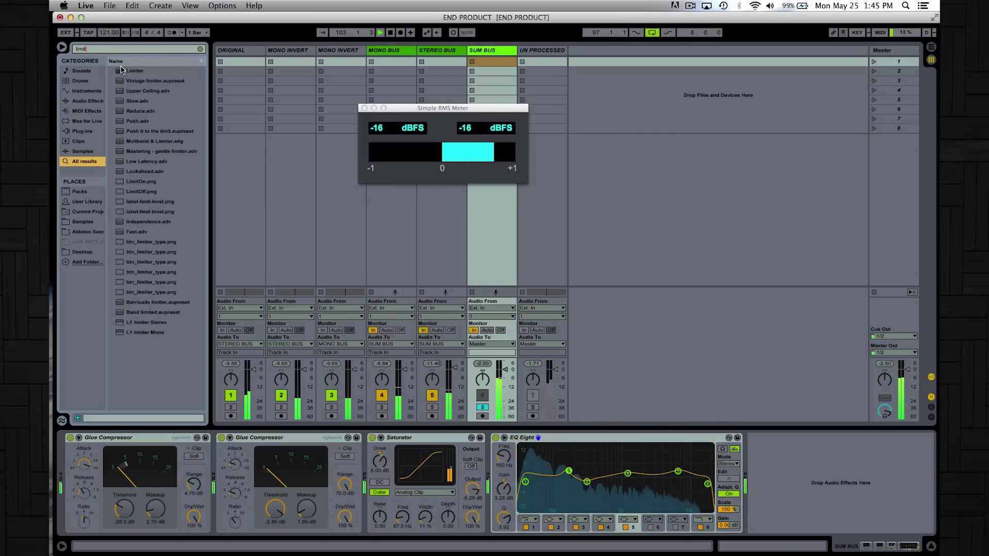
left_click_drag(123, 70, 824, 486)
Set the SUM BUS Limiter's gain to about 7.6 dB and reduce EQ band 5's boost to about 2.36 dB.
left_click_drag(765, 462, 765, 435)
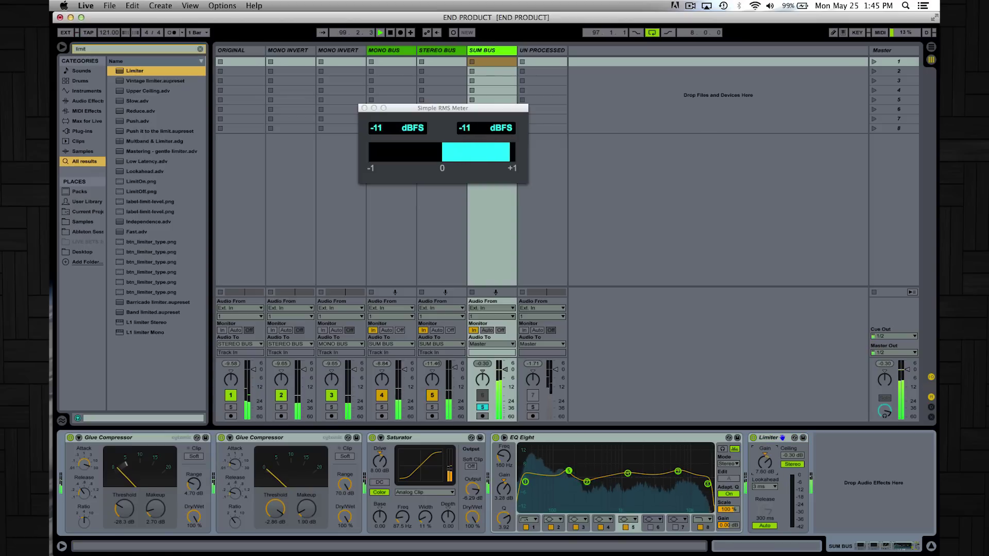
left_click_drag(765, 462, 765, 464)
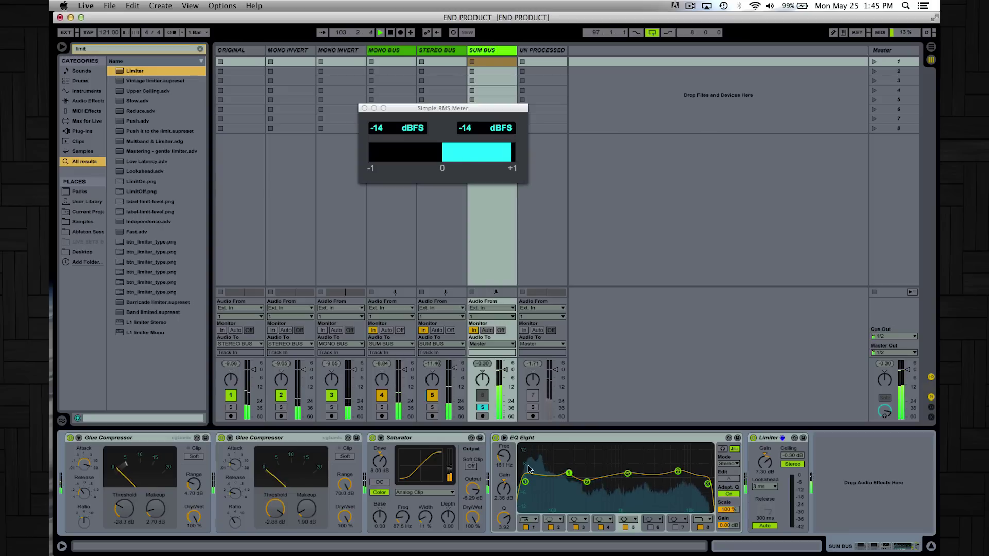
On the MONO BUS, set the first visible Multiband Dynamics low-band output to 3.70 dB and slightly lower the Q of EQ band 1.
left_click(397, 62)
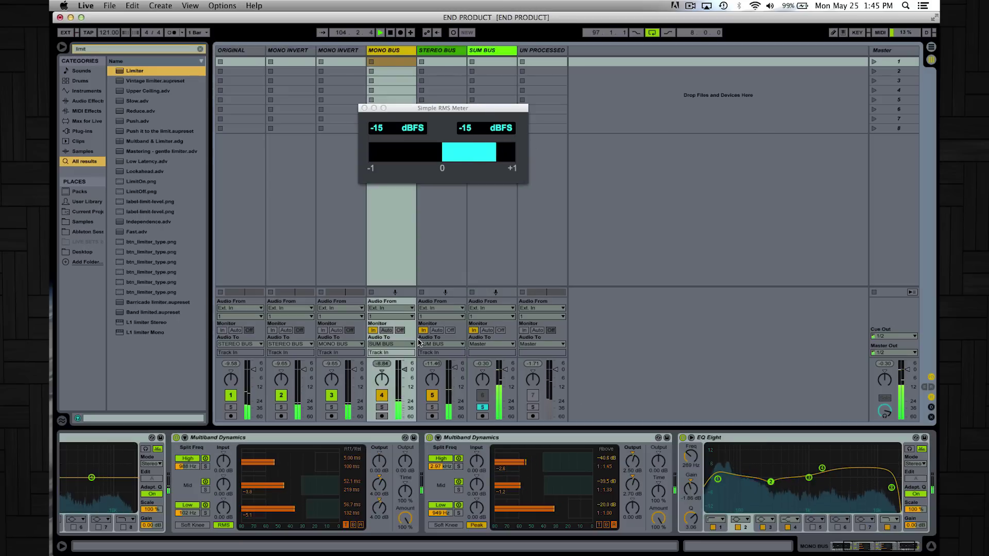
left_click_drag(378, 512, 380, 492)
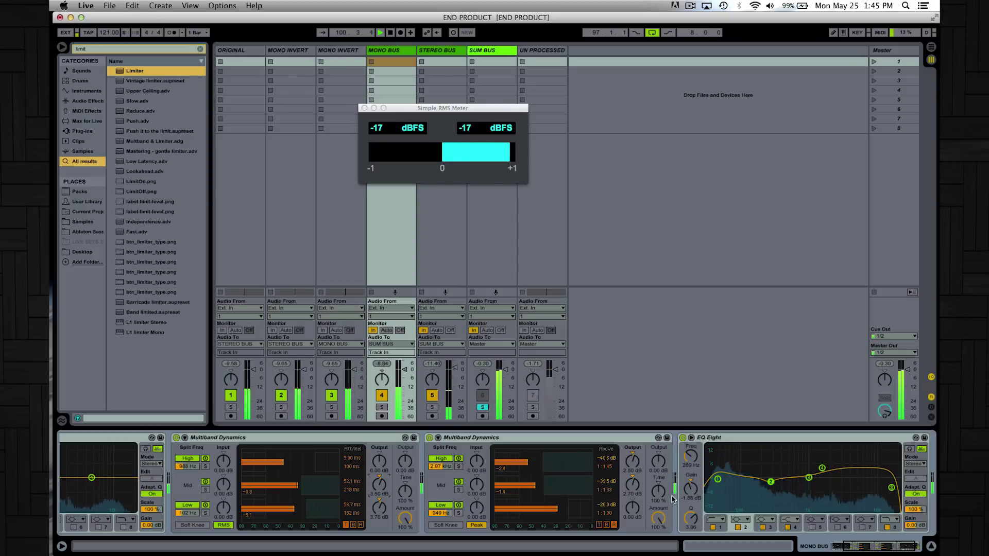
left_click(717, 479)
left_click_drag(718, 479, 720, 485)
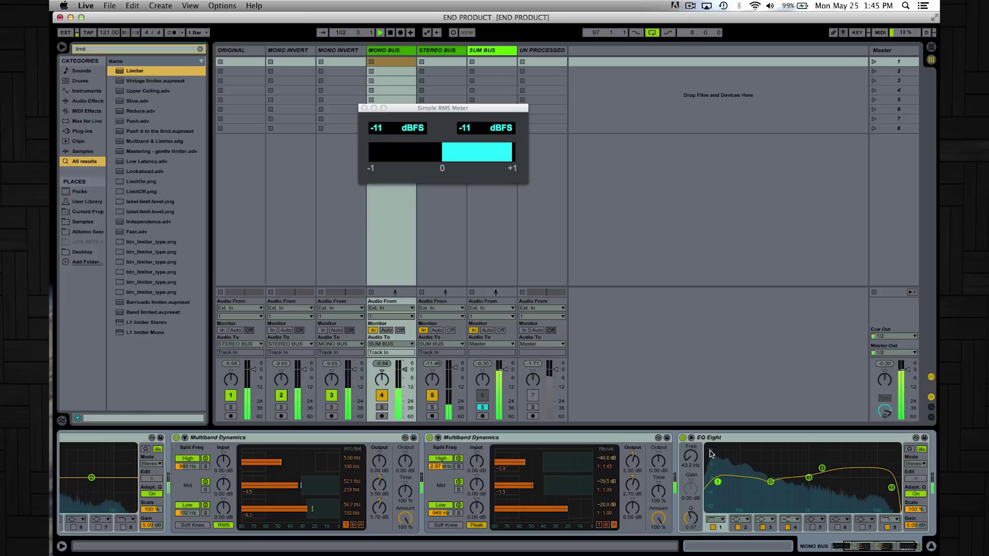
Raise the SUM BUS Limiter's gain to 8.20 dB and set its ceiling to -0.40 dB, keeping the current lookahead.
left_click(556, 50)
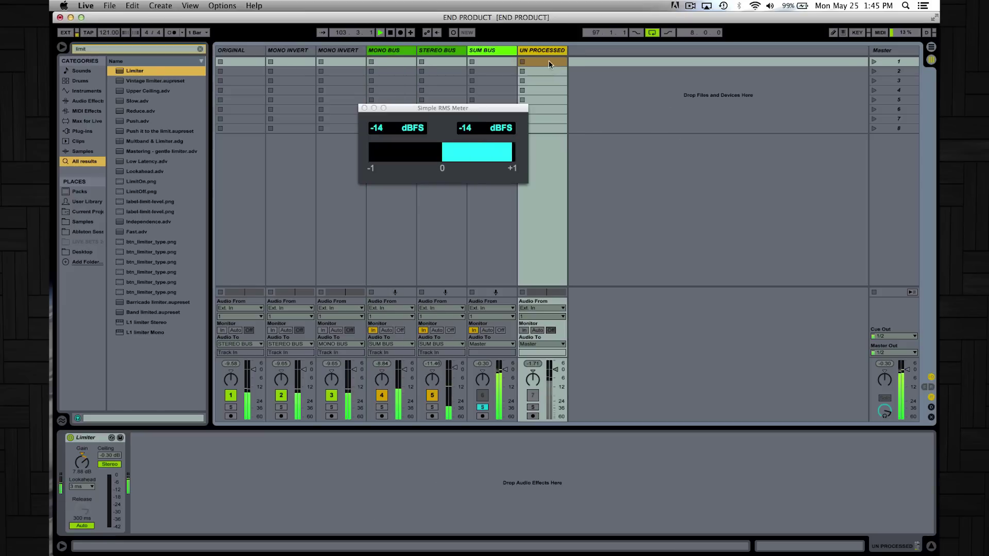
key("Left")
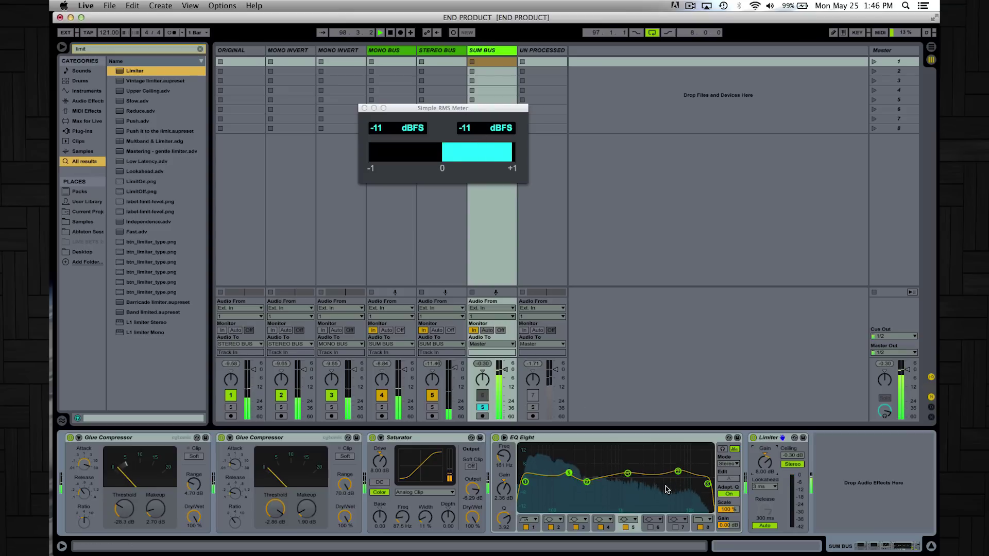
left_click_drag(768, 464, 768, 461)
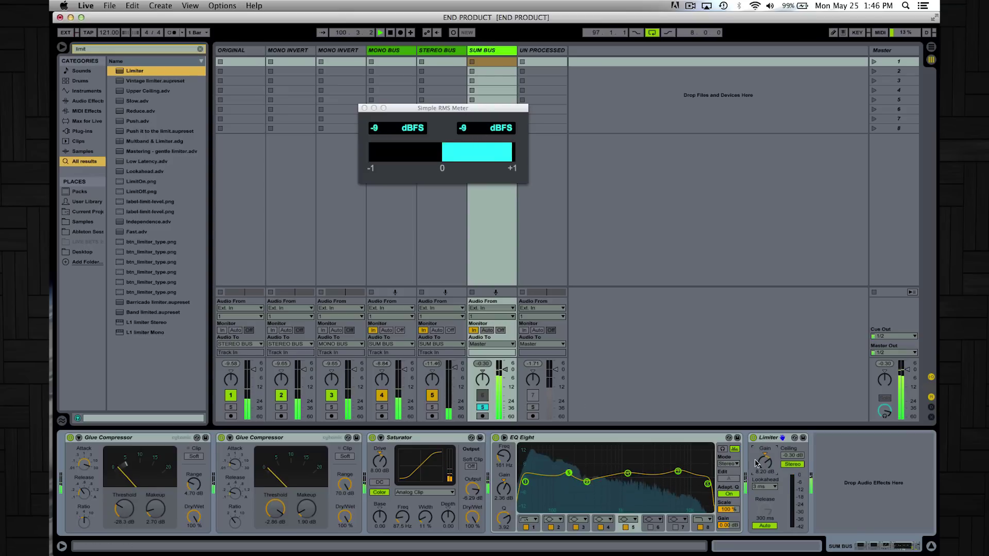
left_click(766, 487)
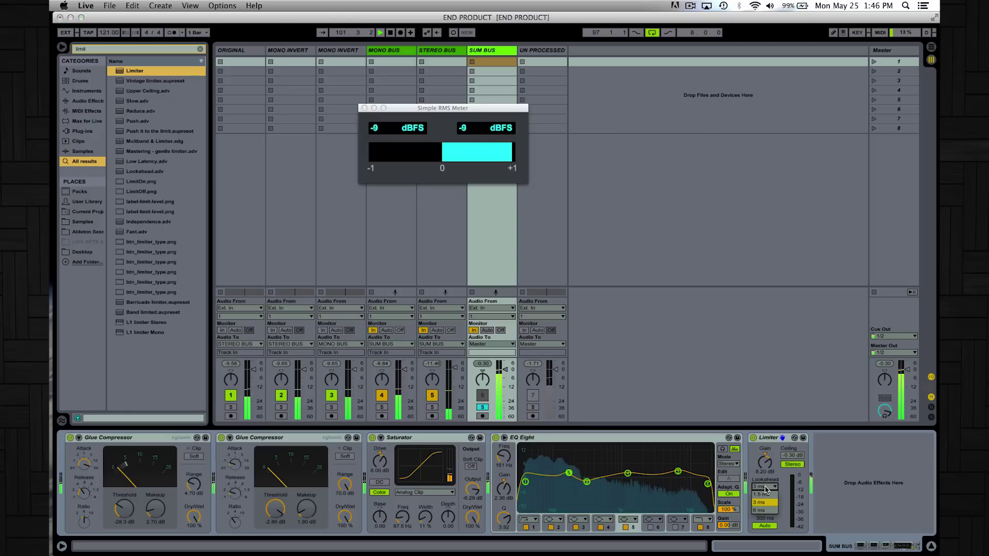
left_click(813, 489)
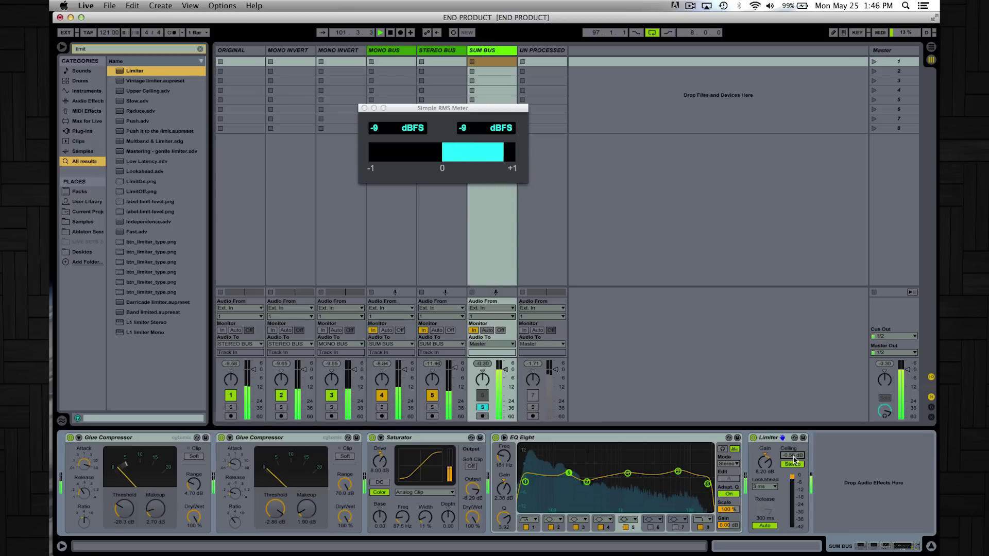
scroll(793, 458, "up", 1)
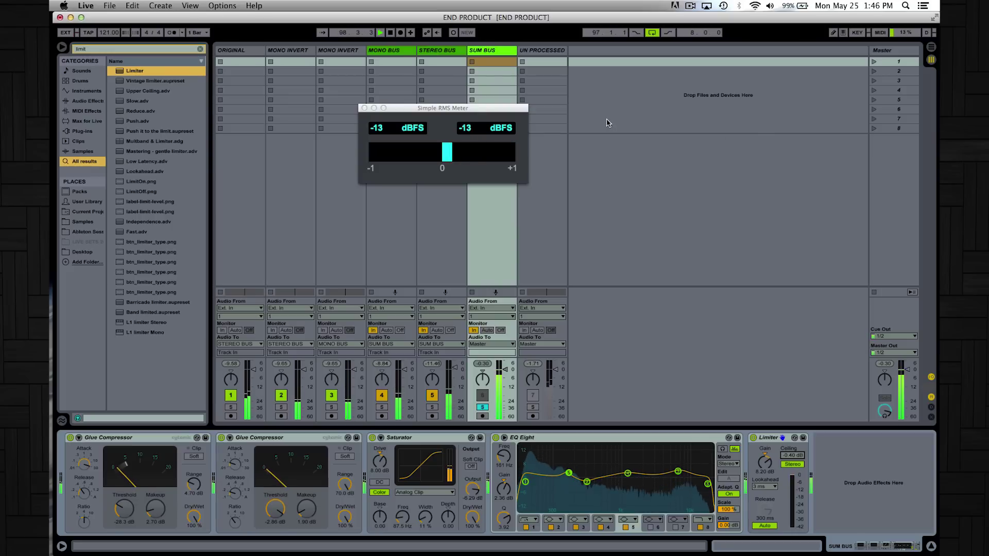
Solo the UN PROCESSED track and raise its Limiter gain to about 14.9 dB.
left_click(551, 50)
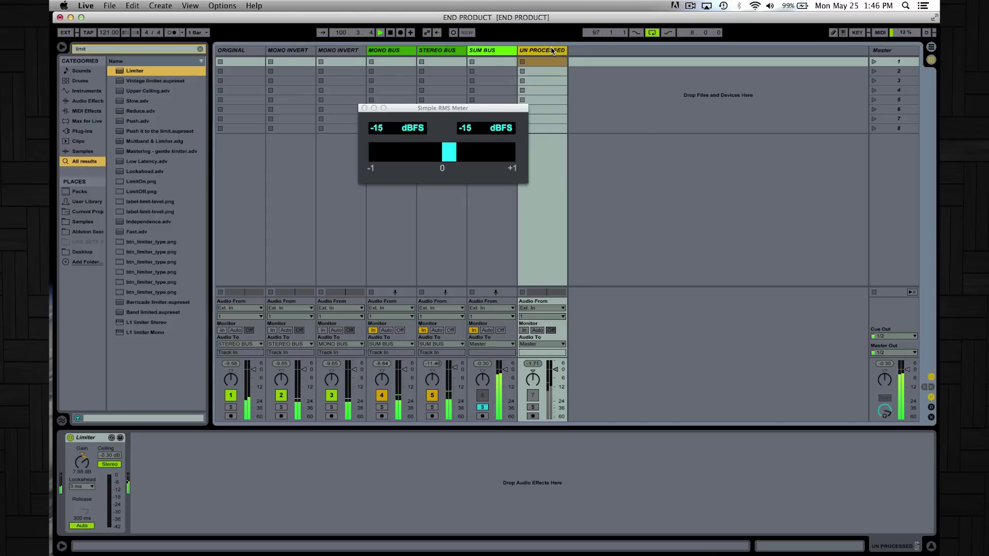
left_click(533, 407)
left_click_drag(82, 462, 82, 452)
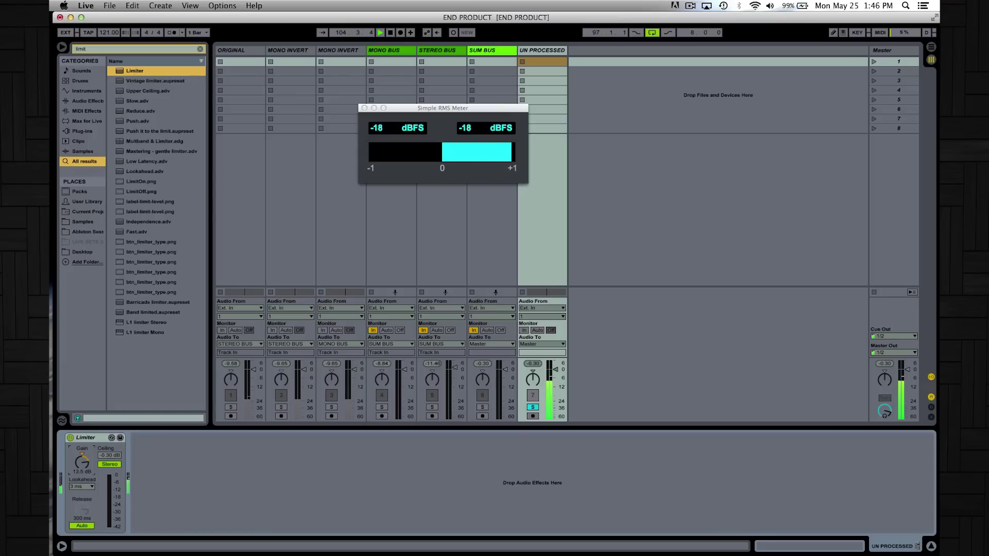
left_click_drag(82, 452, 83, 449)
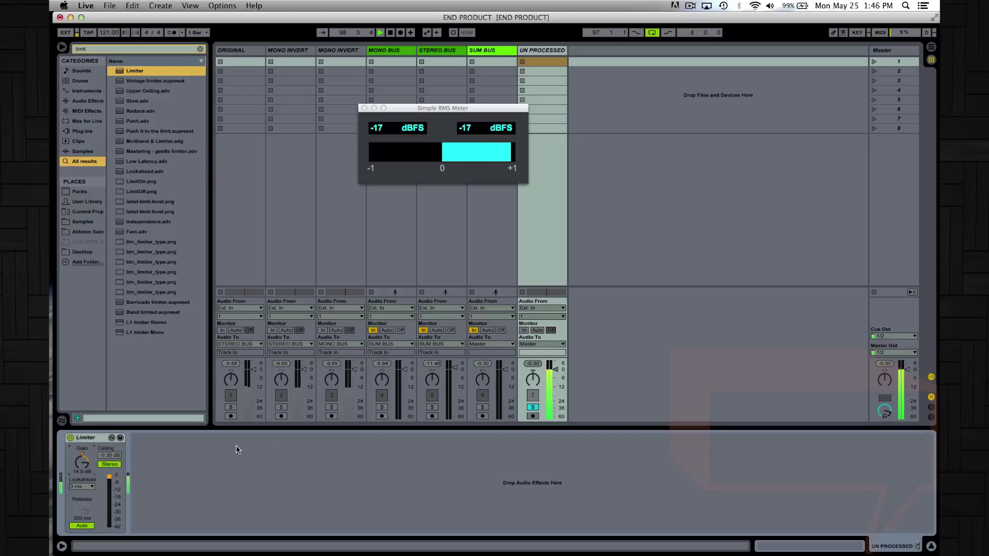
Audition the soloed SUM BUS, re-solo UN PROCESSED, and lower its Limiter gain to 14.6 dB.
left_click(482, 407)
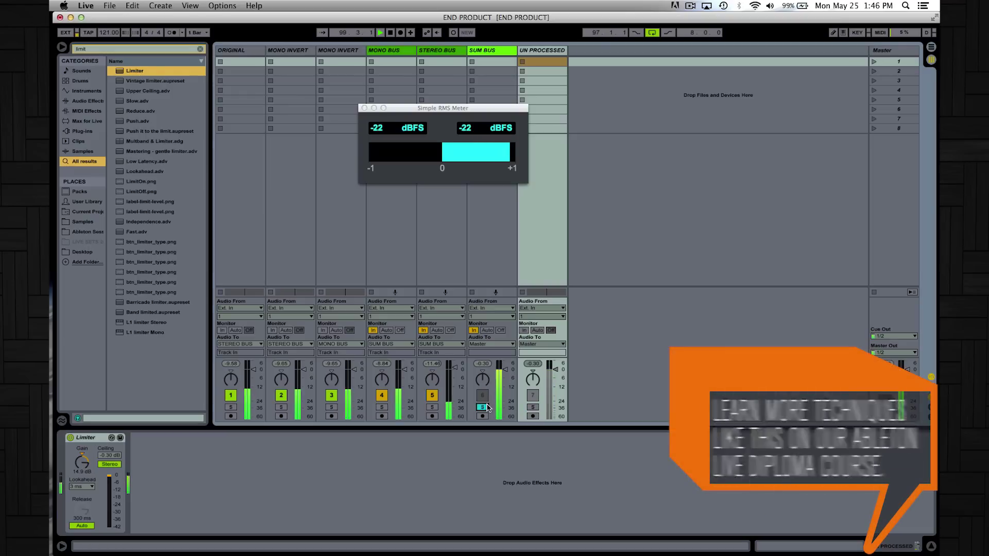
left_click(534, 407)
left_click_drag(82, 462, 81, 462)
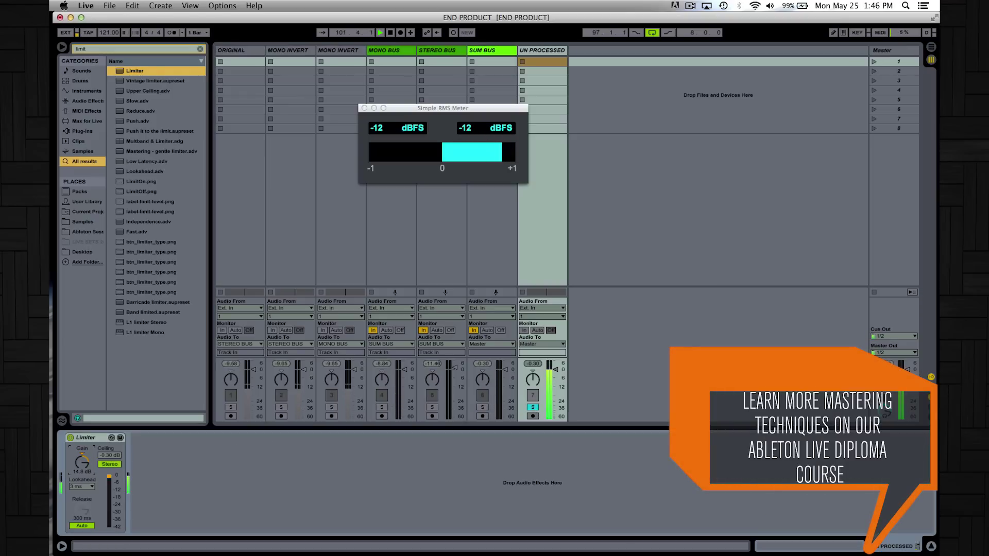
Compare the master with the level-matched original by alternating solo between SUM BUS and UN PROCESSED, ending on SUM BUS.
left_click(482, 407)
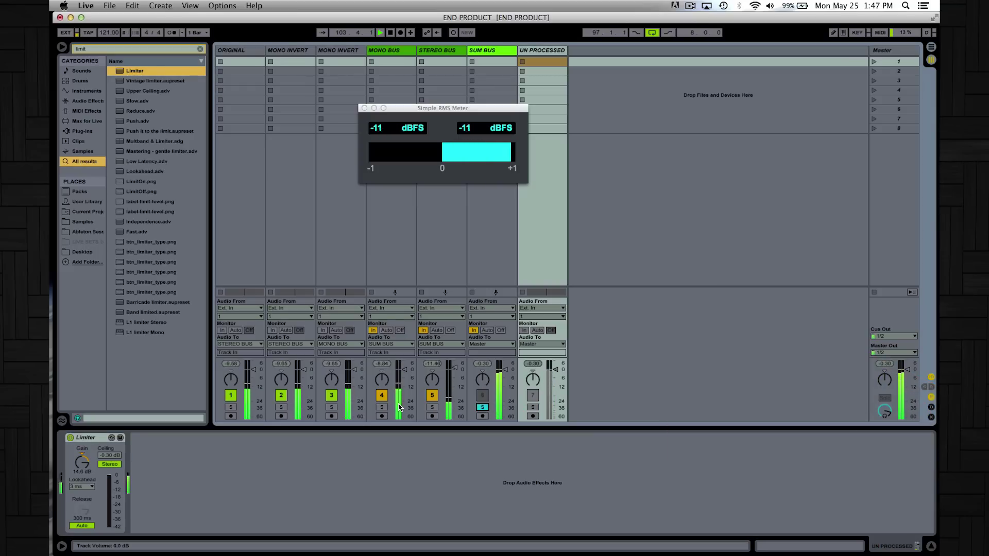
left_click(533, 408)
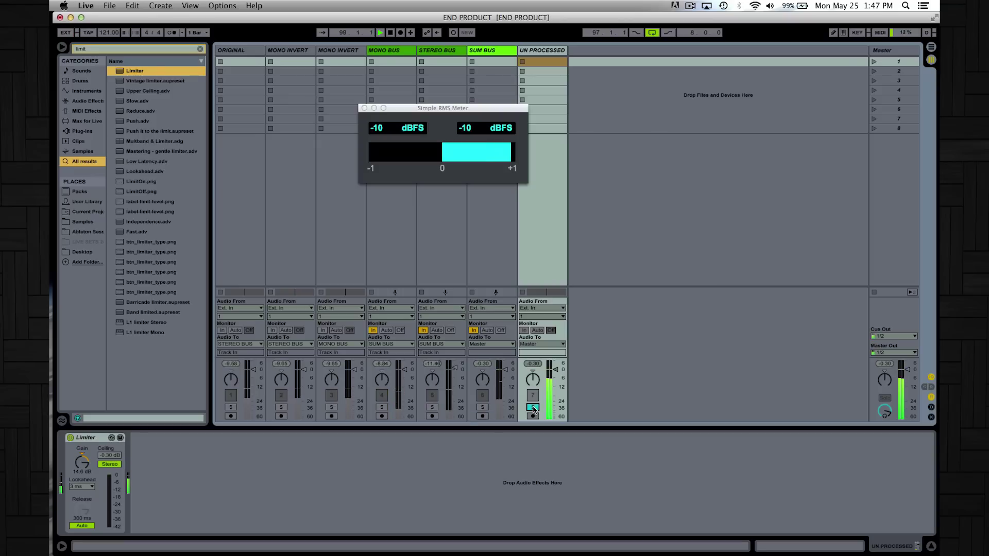
left_click(482, 408)
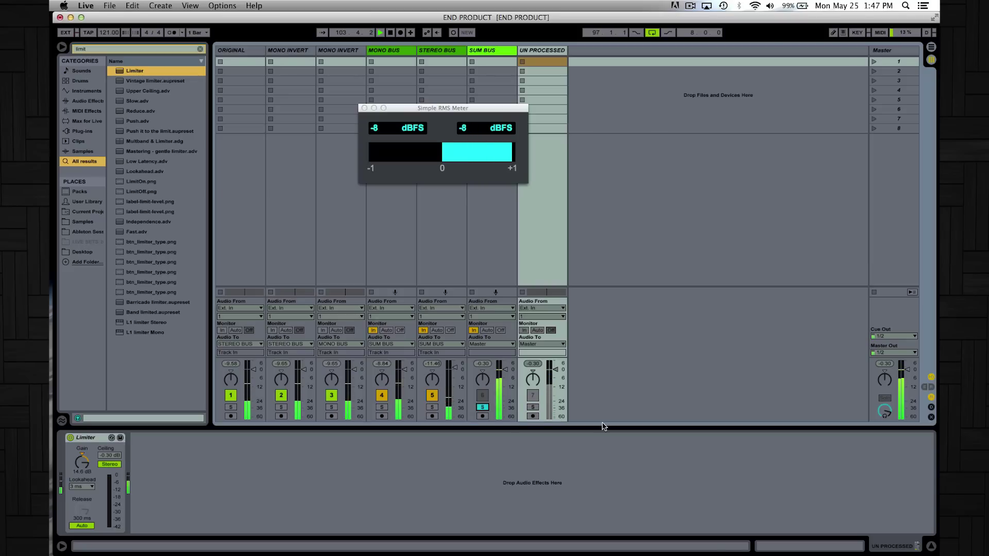
In the Arrangement View, turn off looping and move the playback position to bar 125.
key("Tab")
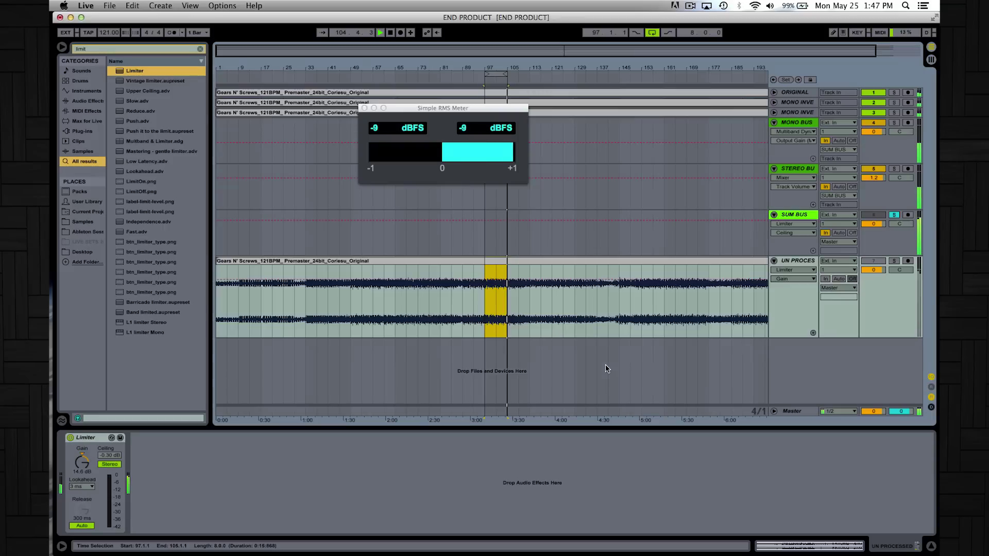
left_click(655, 31)
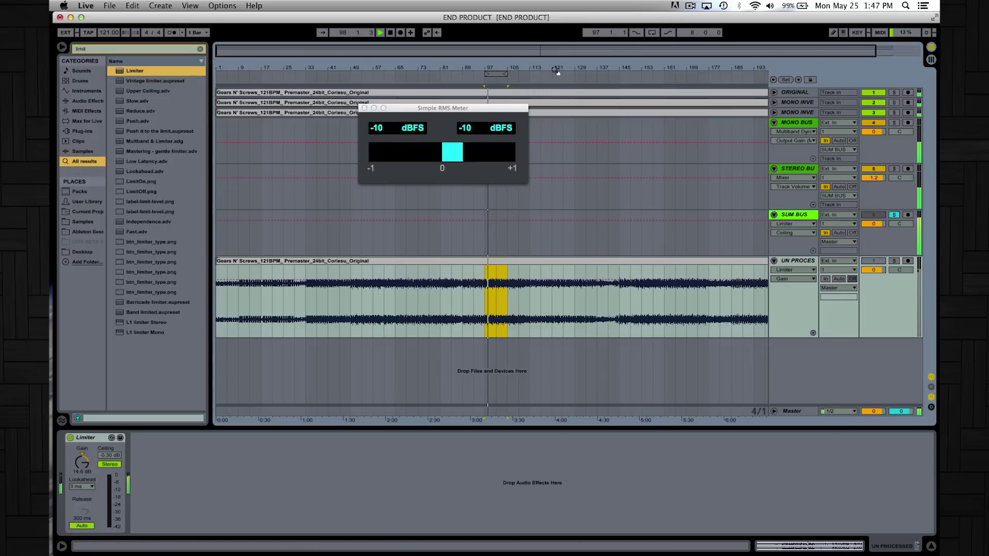
left_click(541, 296)
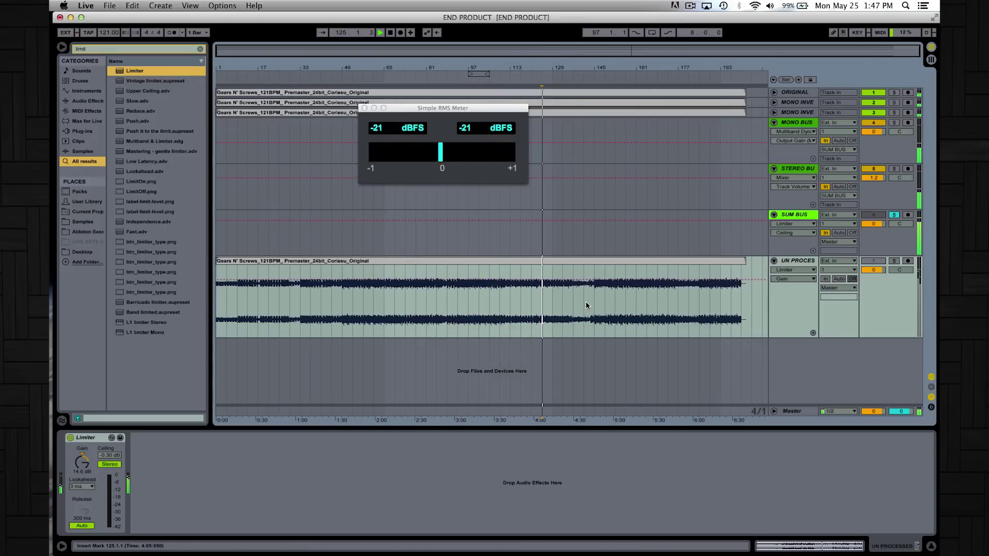
Compare both versions from bar 125 by alternating solo between UN PROCESSED and SUM BUS, ending on SUM BUS.
left_click(893, 262)
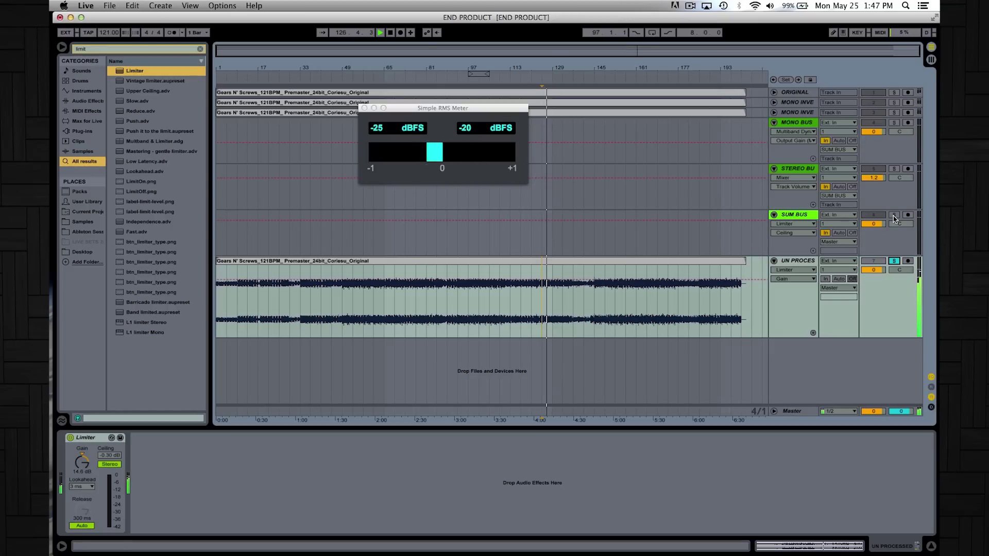
left_click(893, 216)
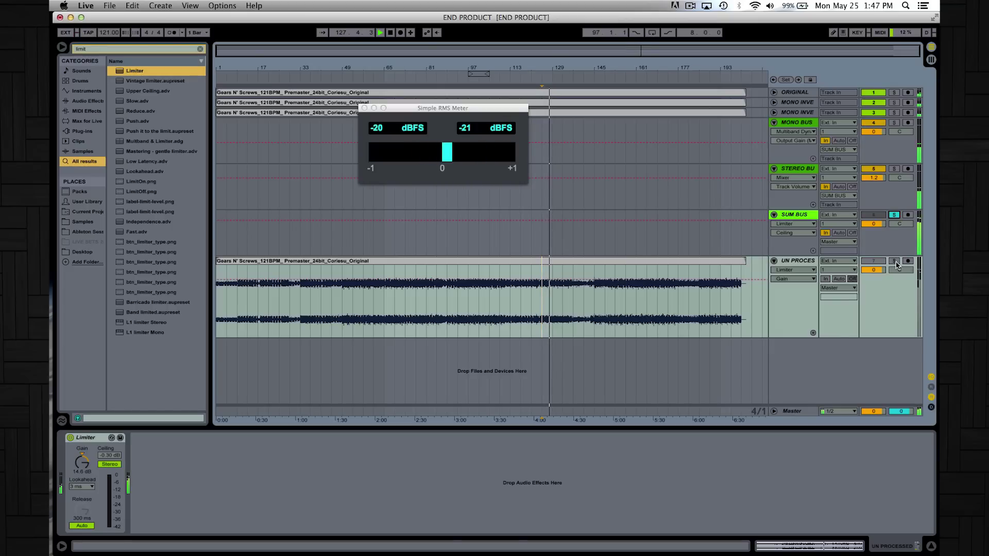
left_click(894, 262)
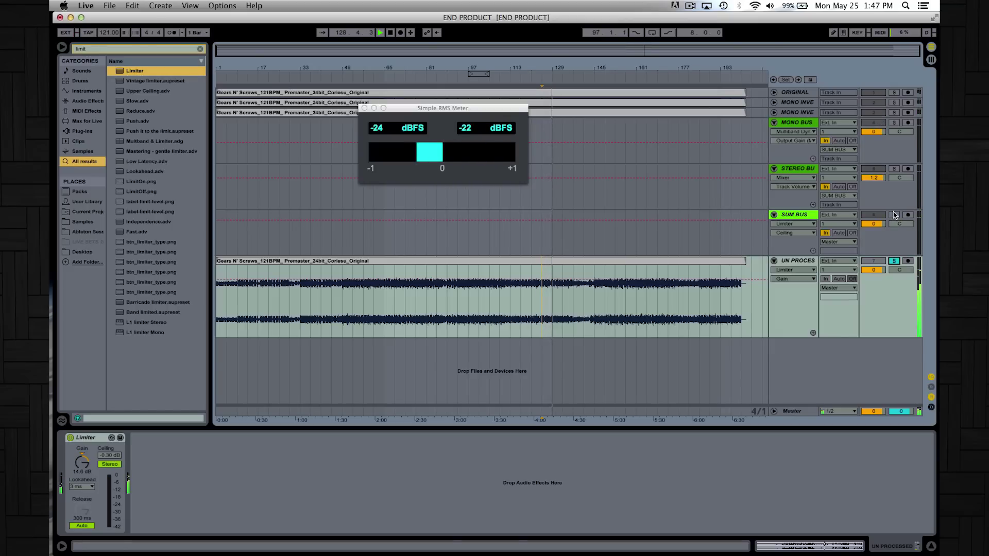
left_click(894, 215)
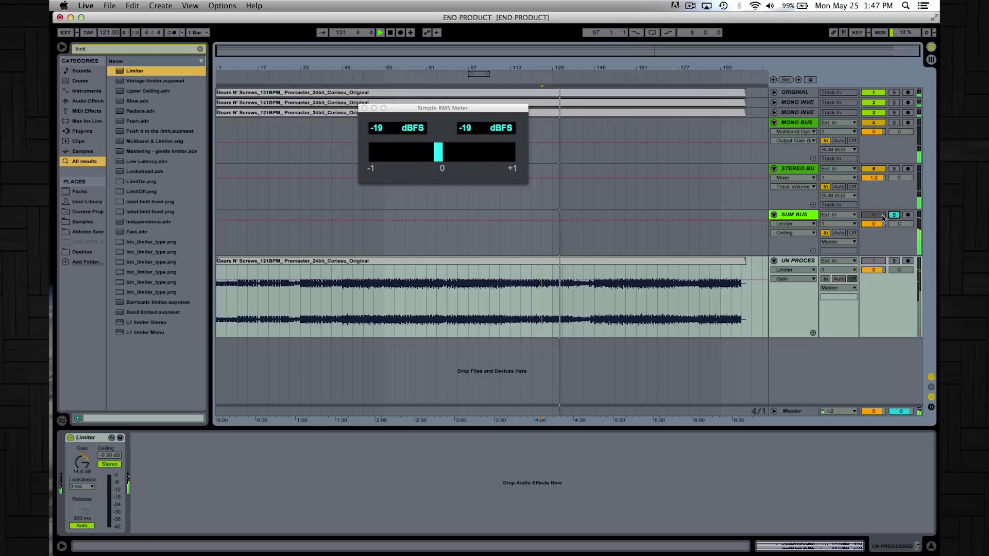
Move the playback position to about bar 141 to audition the section following the breakdown with SUM BUS soloed.
left_click(582, 296)
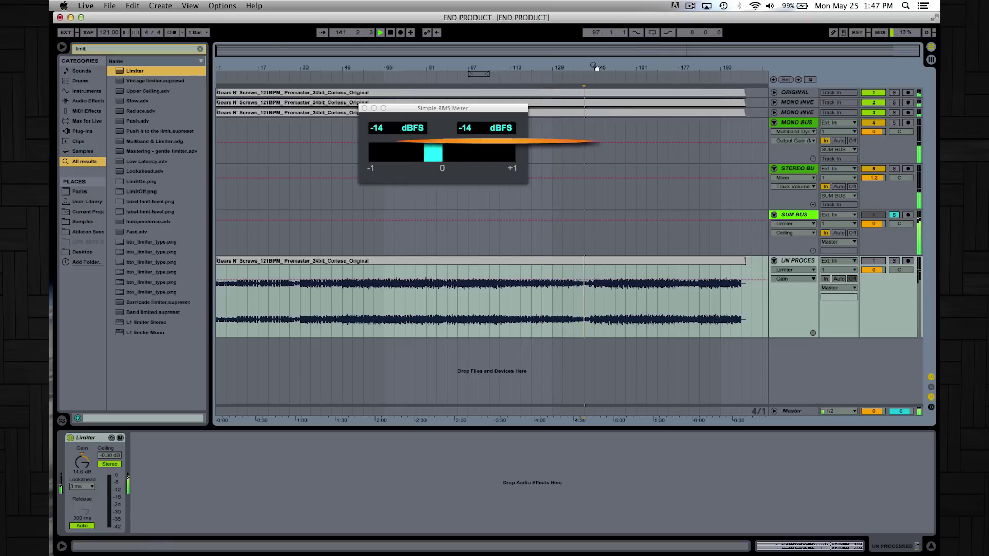
left_click_drag(595, 68, 596, 98)
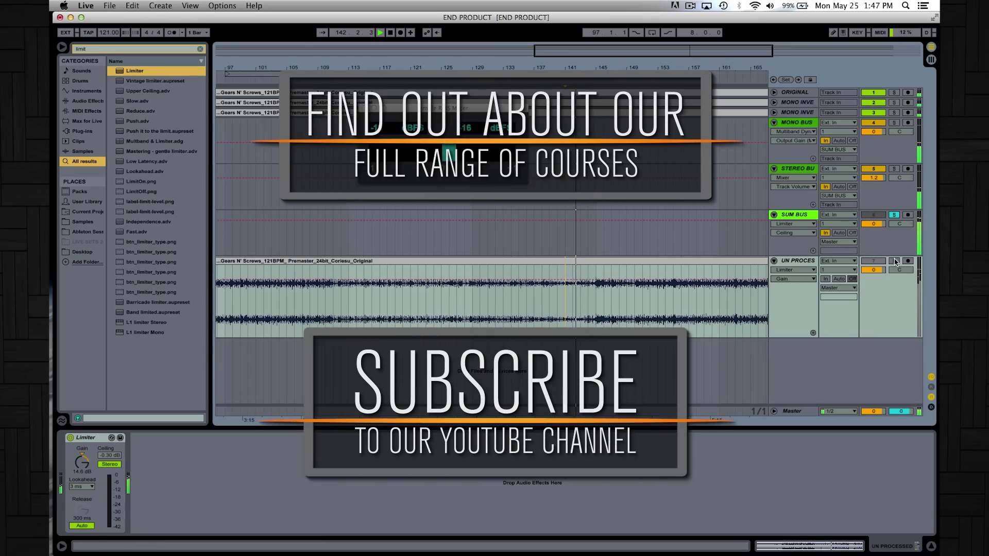